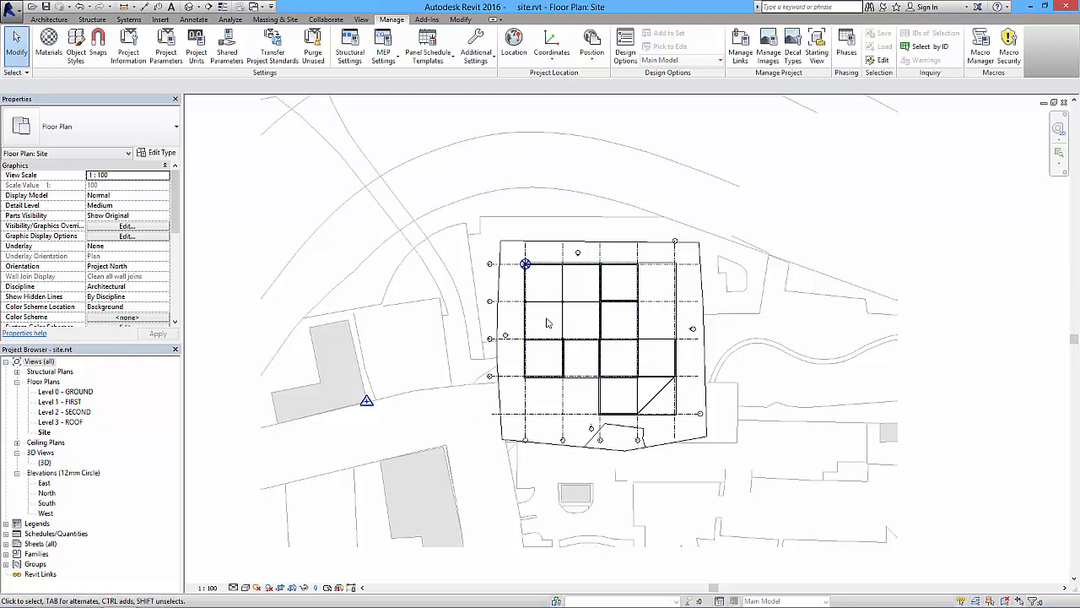
Set the Site floor plan's visual style to Shaded
left_click(245, 589)
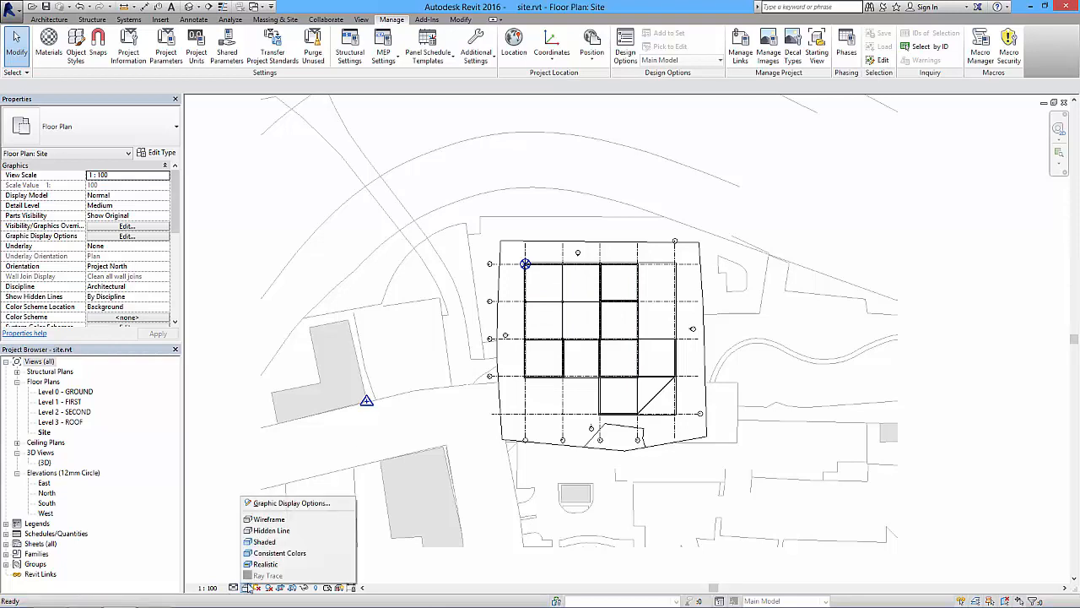
left_click(268, 542)
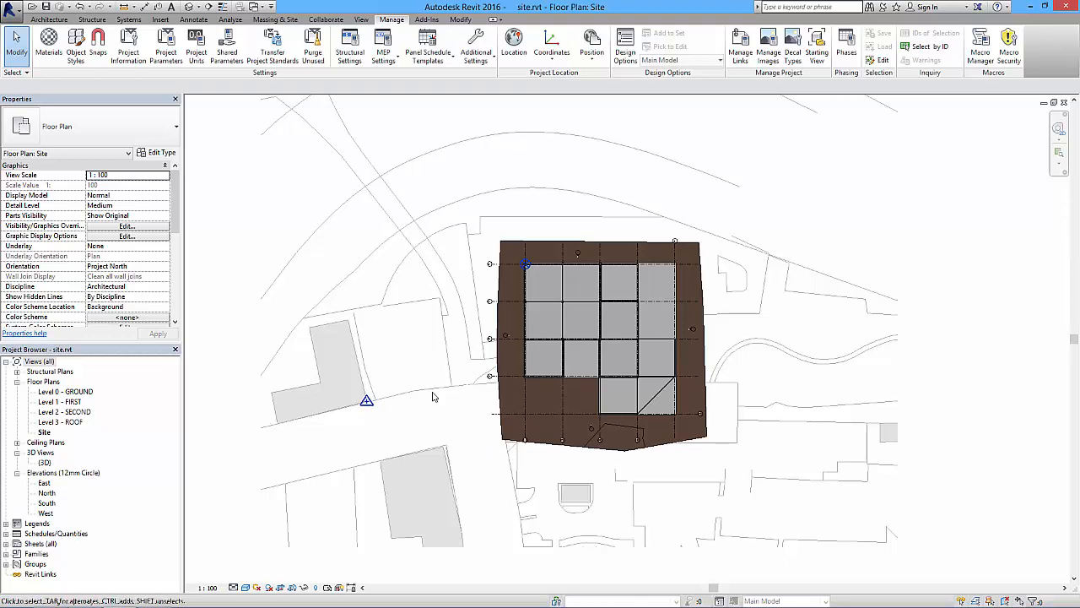
Inspect the survey point's shared coordinates and compare them with the pinned location in Google Maps
left_click(367, 401)
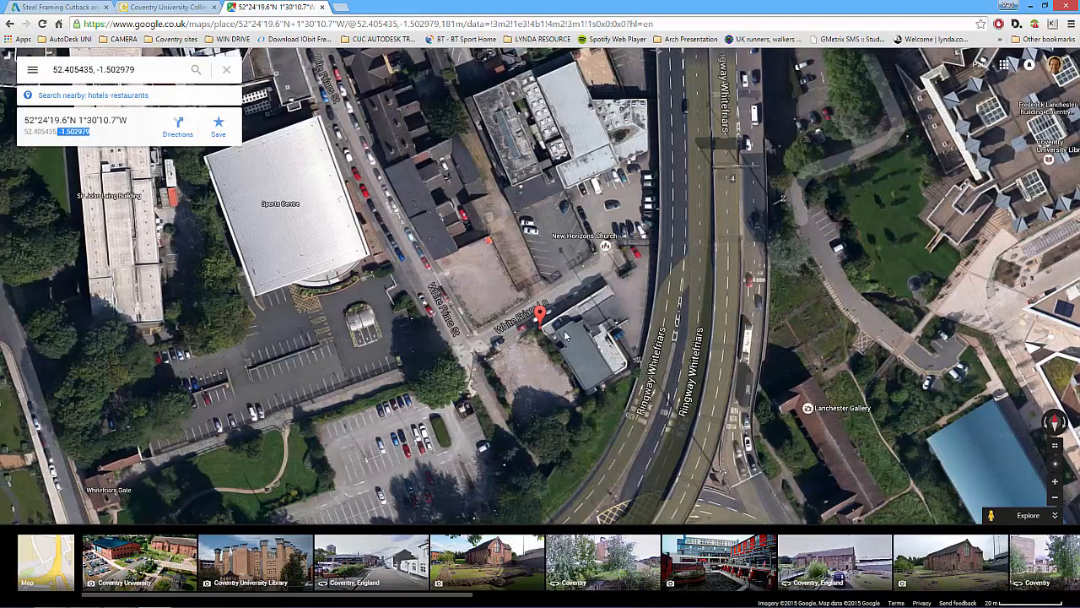
left_click(537, 330)
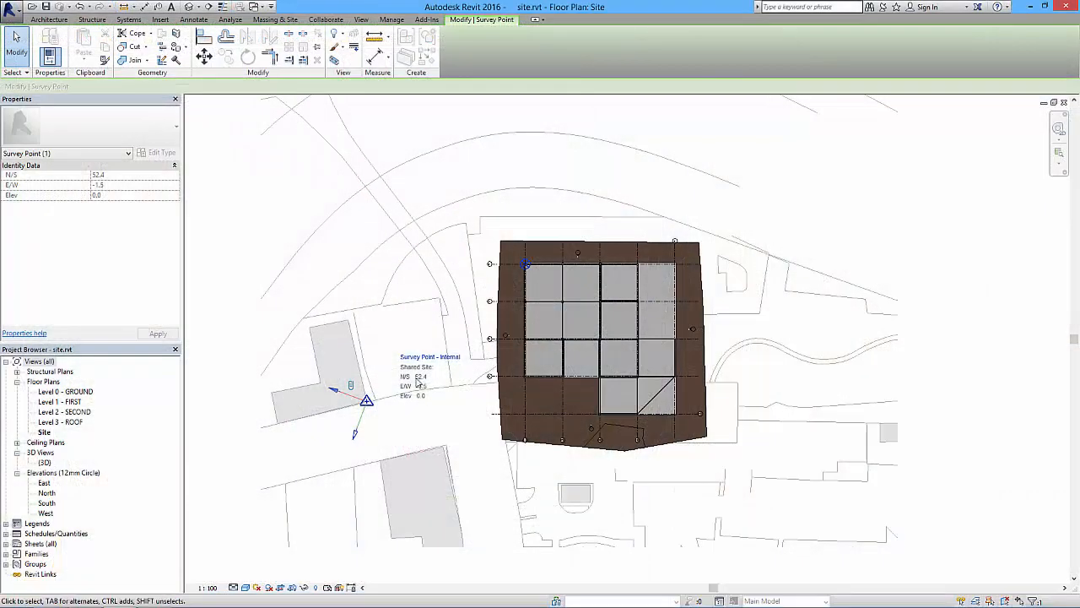
left_click(558, 182)
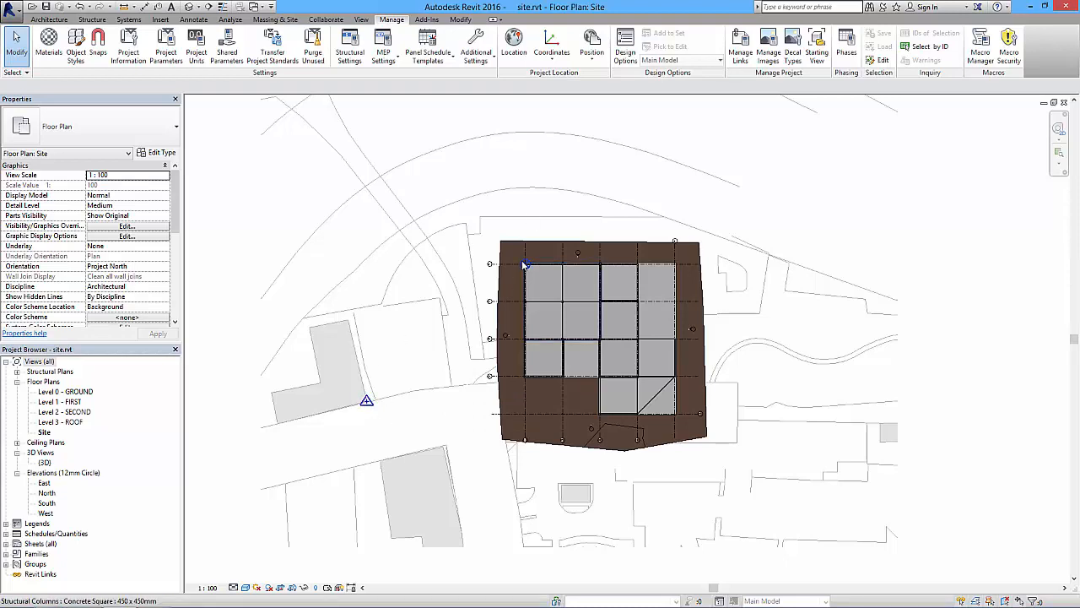
Select the project base point, then set the view's visual style to Hidden Line and dismiss the save reminder without saving
left_click(525, 265)
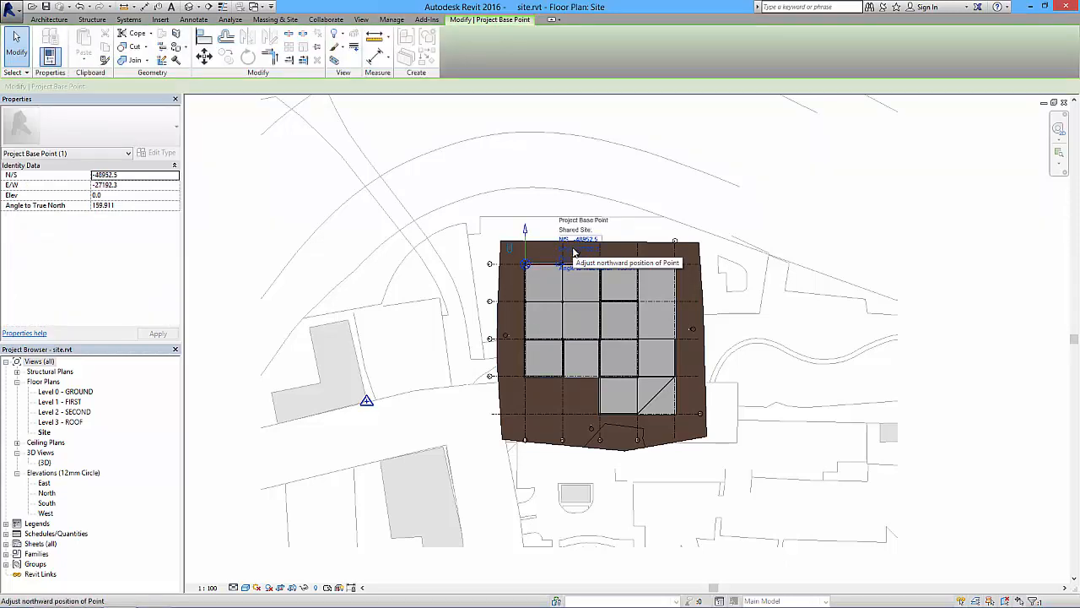
left_click(246, 589)
left_click(270, 539)
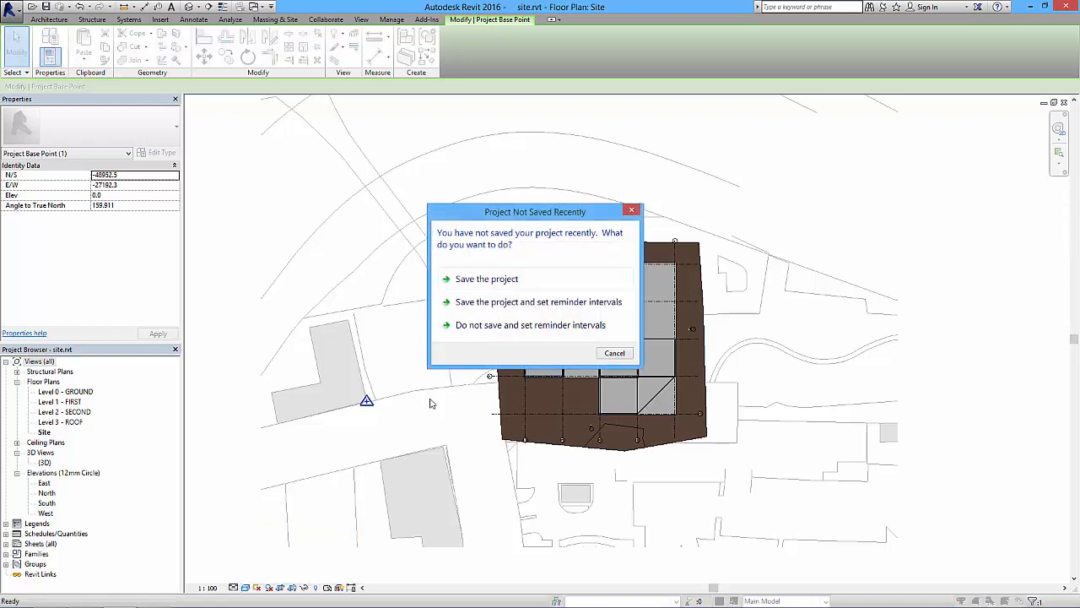
left_click(615, 354)
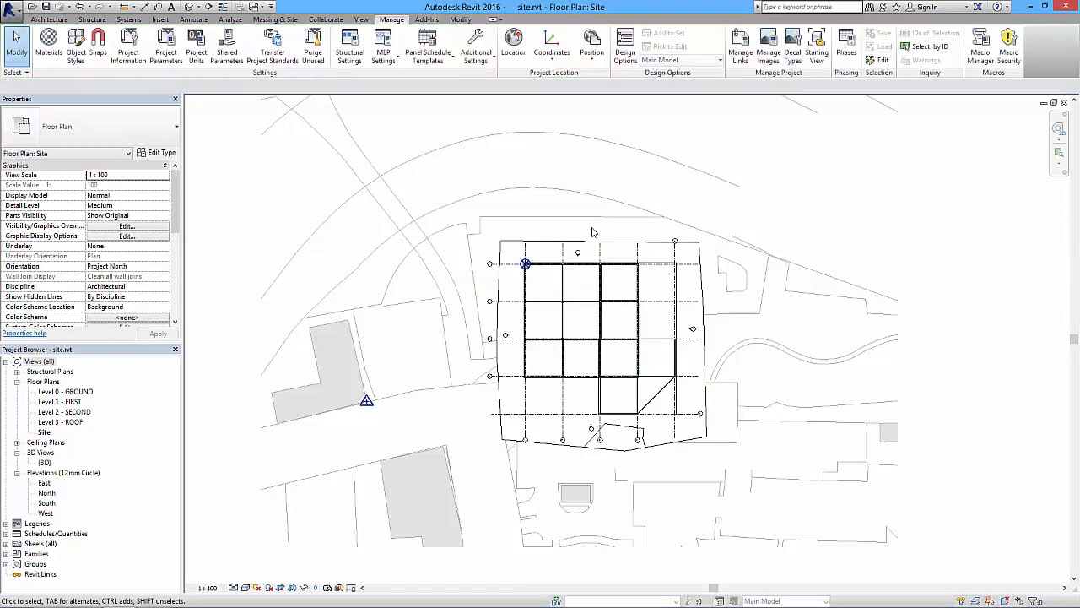
Examine the shared coordinates of the project base point at the building's grid corner and of the survey point beside the neighbouring building
left_click(523, 264)
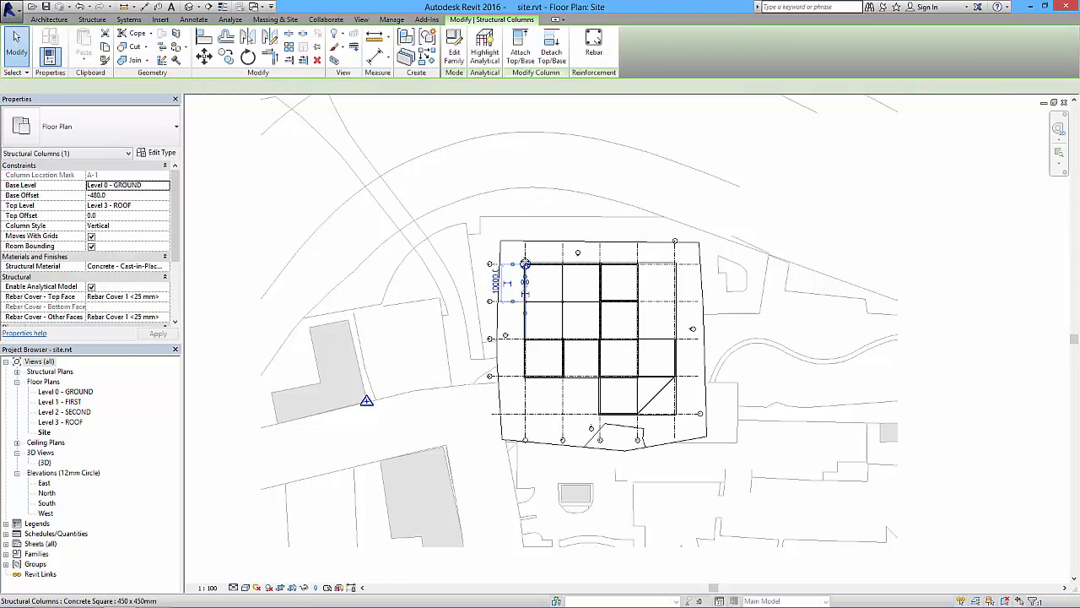
left_click(525, 264)
scroll(548, 268, "up", 2)
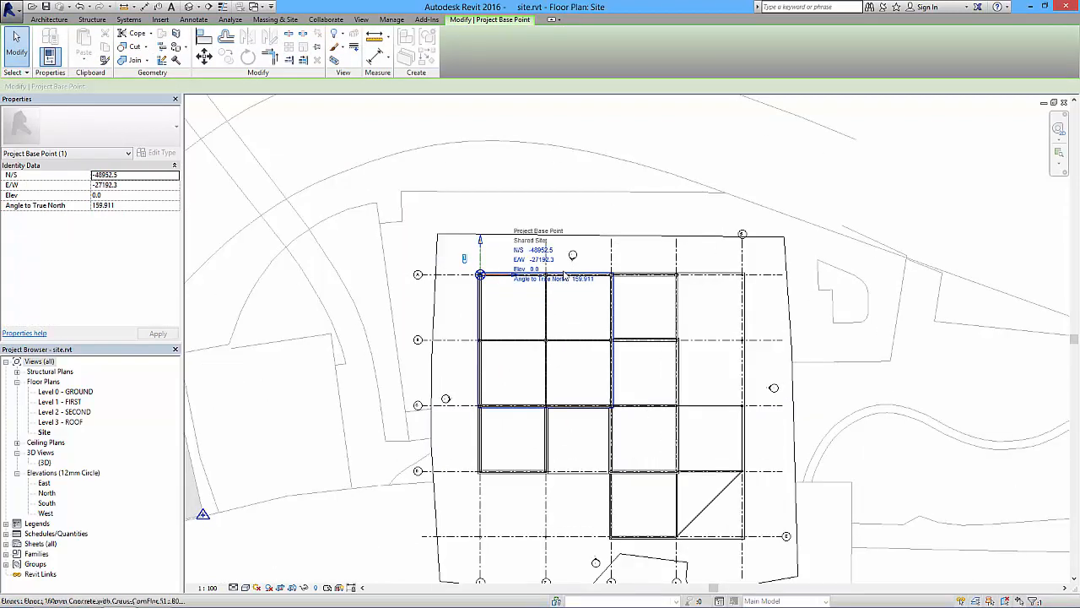
middle_click_drag(531, 256, 536, 237)
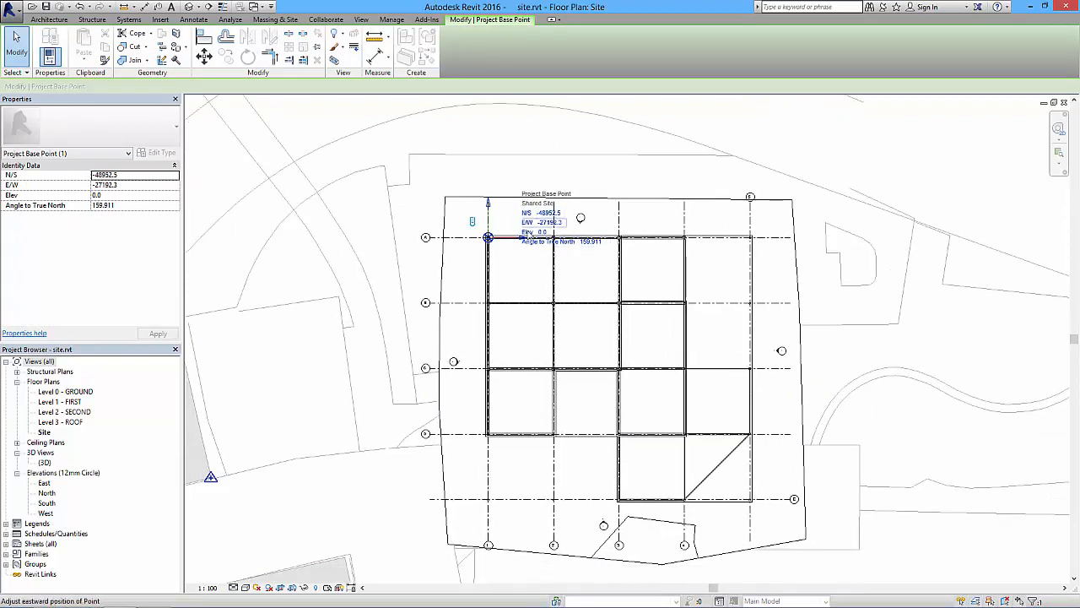
middle_click_drag(549, 276, 687, 273)
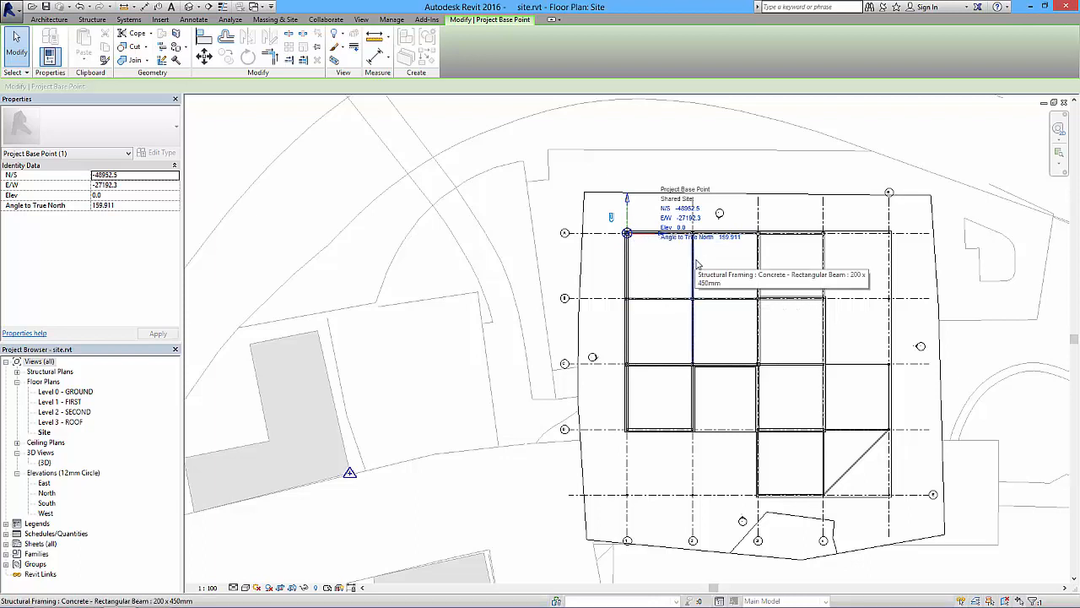
scroll(529, 326, "down", 2)
scroll(529, 326, "down", 1)
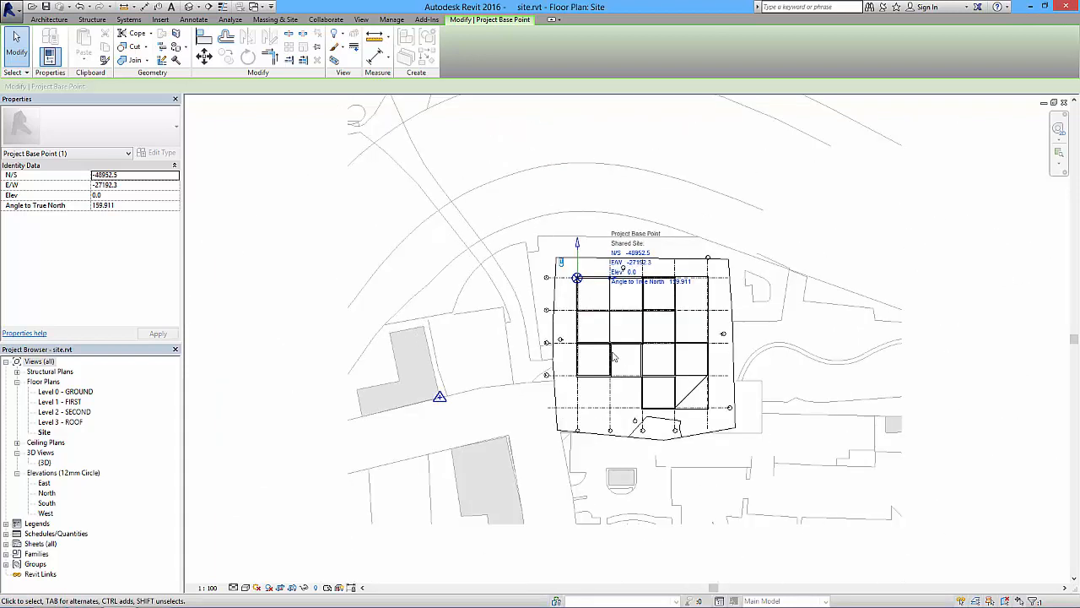
middle_click_drag(672, 394, 570, 355)
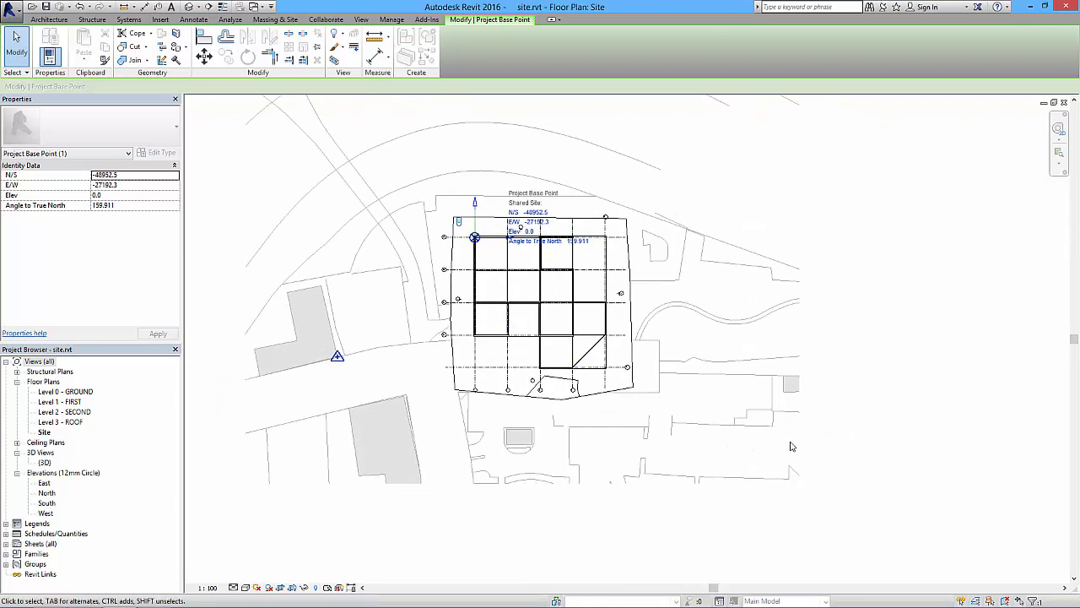
left_click(337, 358)
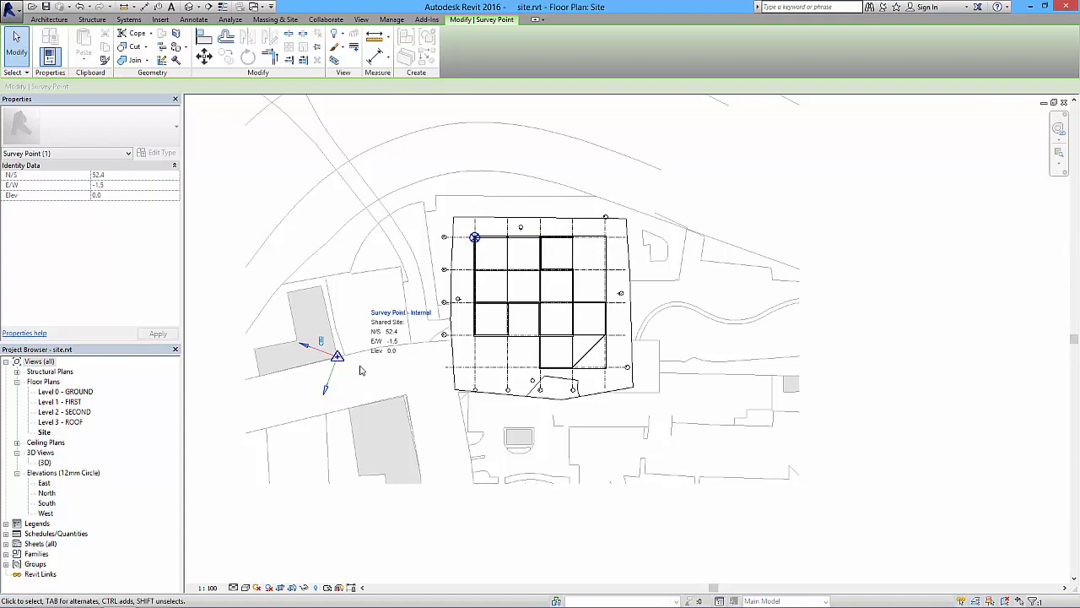
key("Escape")
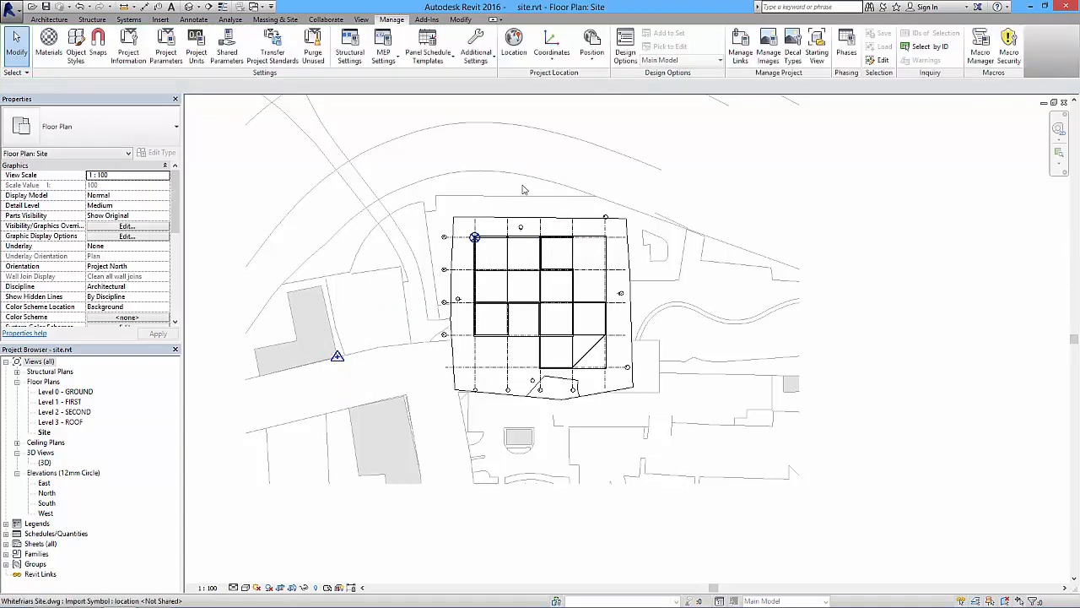
Examine the project base point's Angle to True North at the grid A corner column
left_click(475, 237)
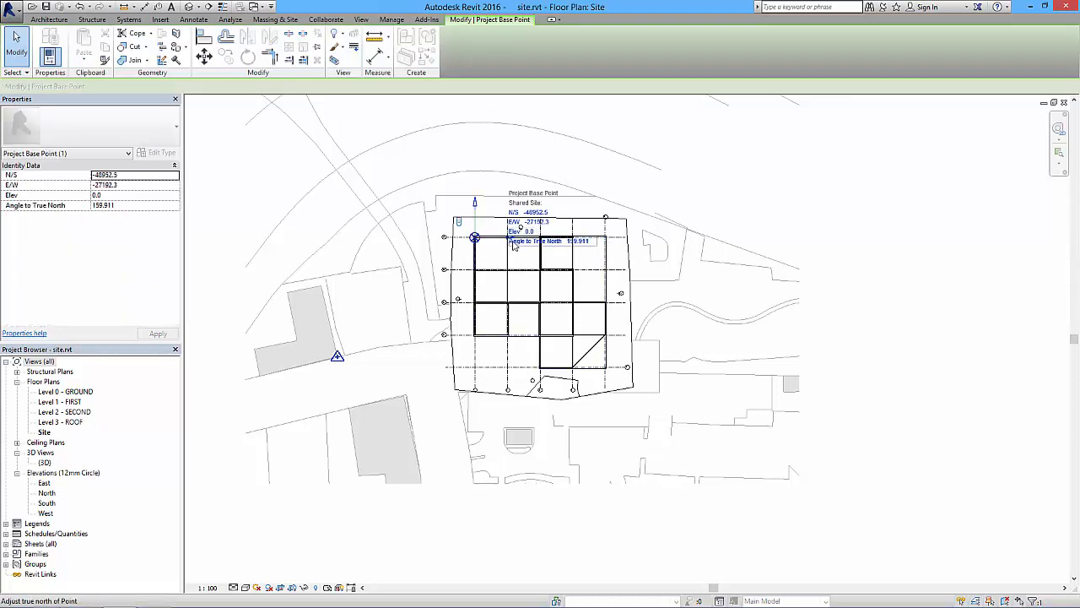
scroll(544, 226, "up", 3)
scroll(414, 257, "up", 4)
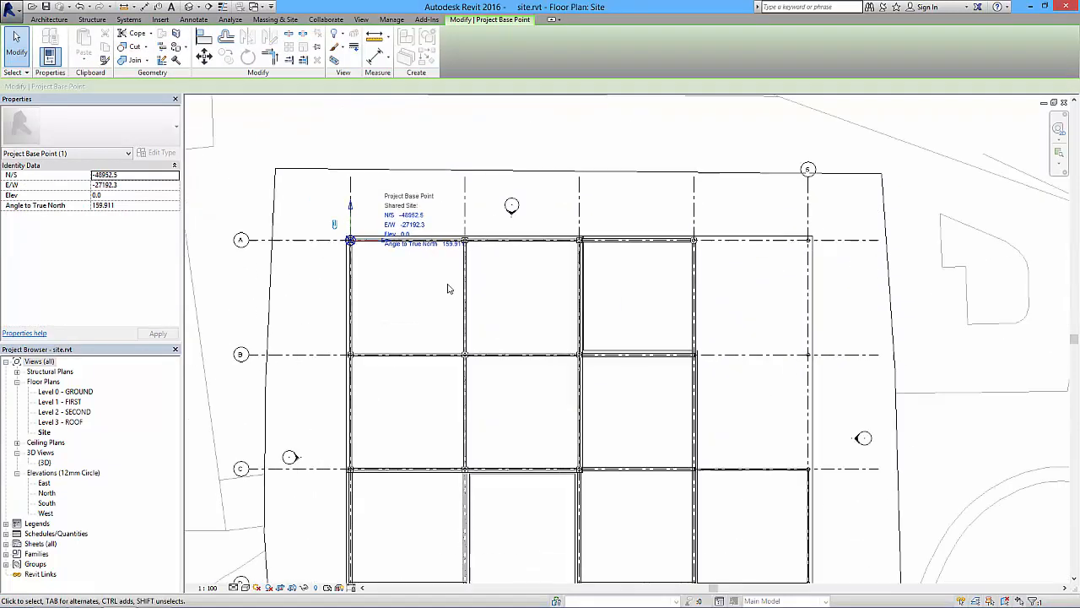
scroll(363, 239, "up", 3)
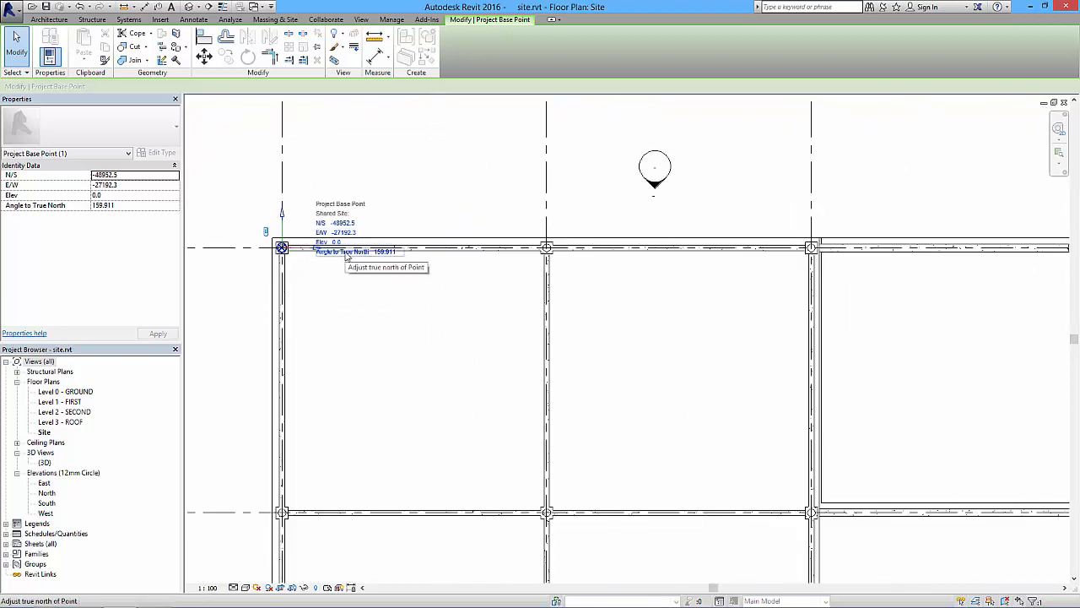
scroll(346, 256, "down", 4)
scroll(346, 256, "down", 1)
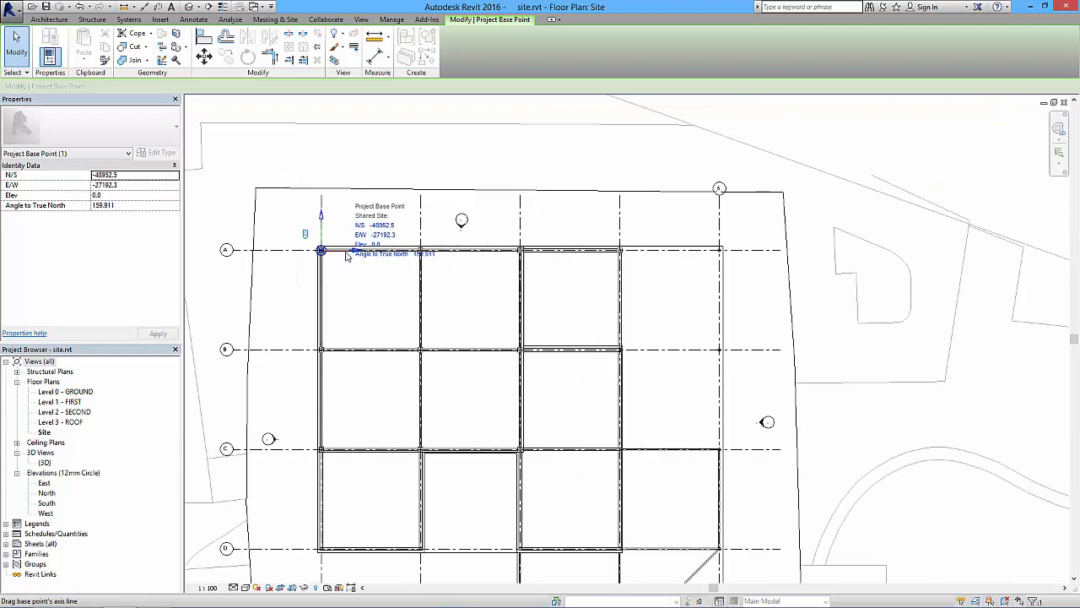
scroll(346, 256, "up", 3)
scroll(349, 255, "up", 1)
scroll(349, 254, "up", 4)
middle_click_drag(199, 273, 421, 320)
scroll(421, 320, "up", 1)
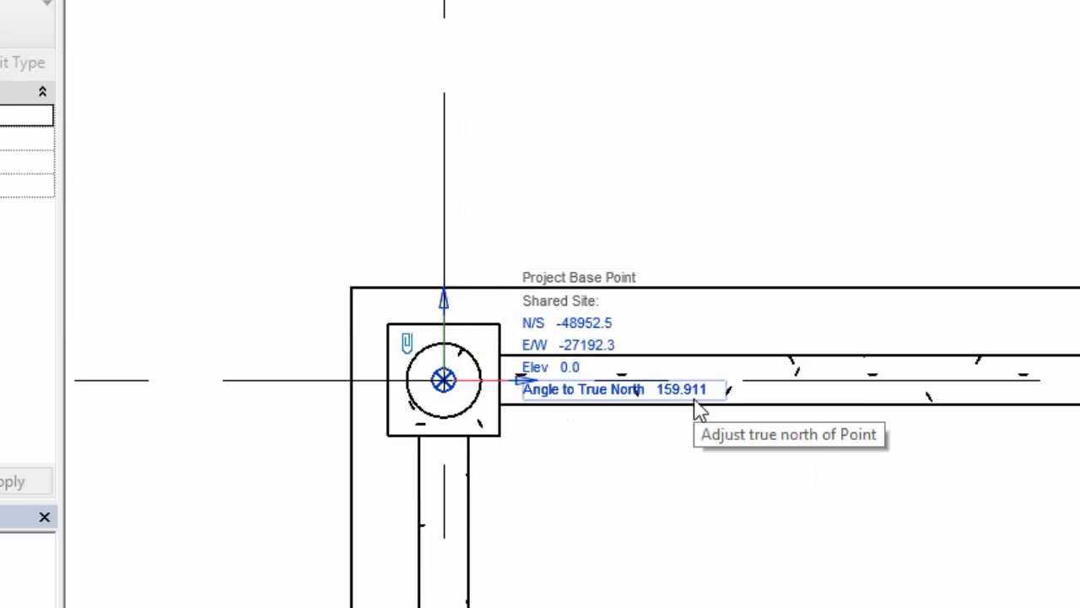
scroll(699, 406, "down", 9)
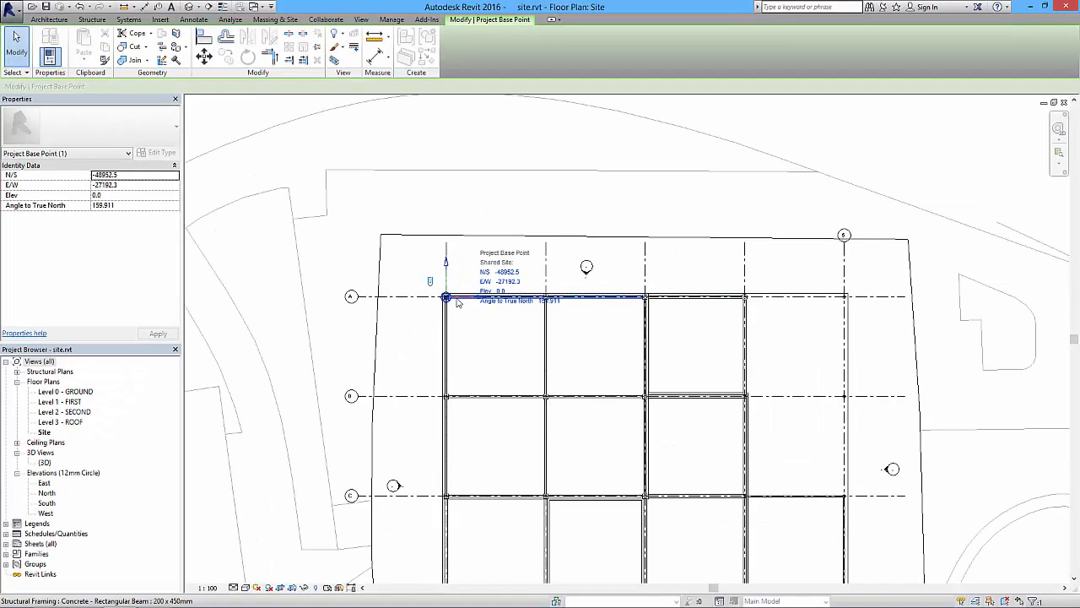
scroll(458, 302, "down", 2)
middle_click_drag(492, 350, 530, 289)
Check the direction of the survey point's axes against the site plan, then clear the selection
left_click(382, 347)
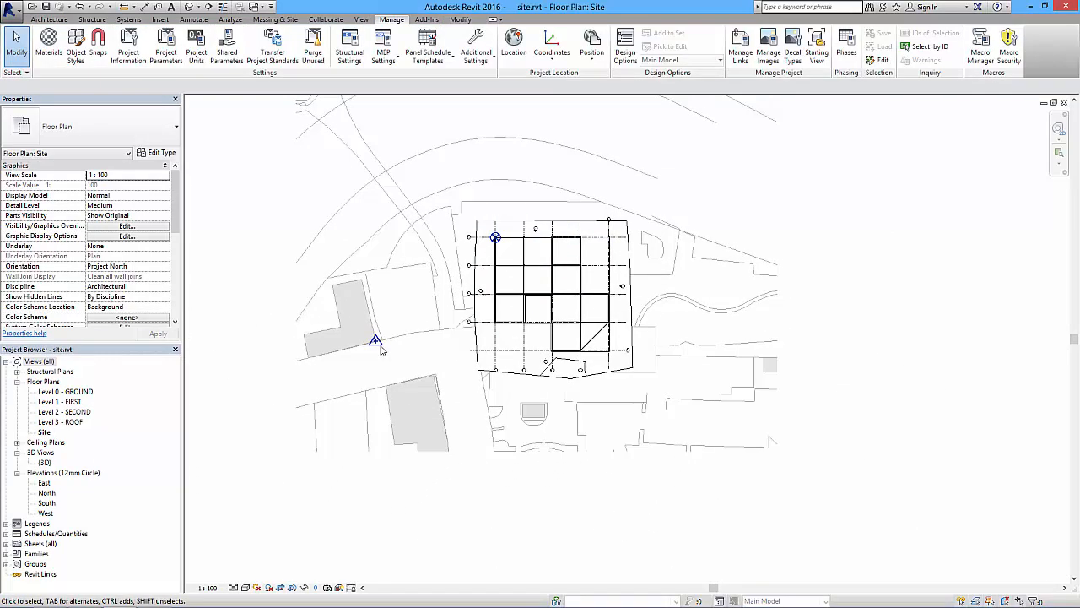
left_click(376, 344)
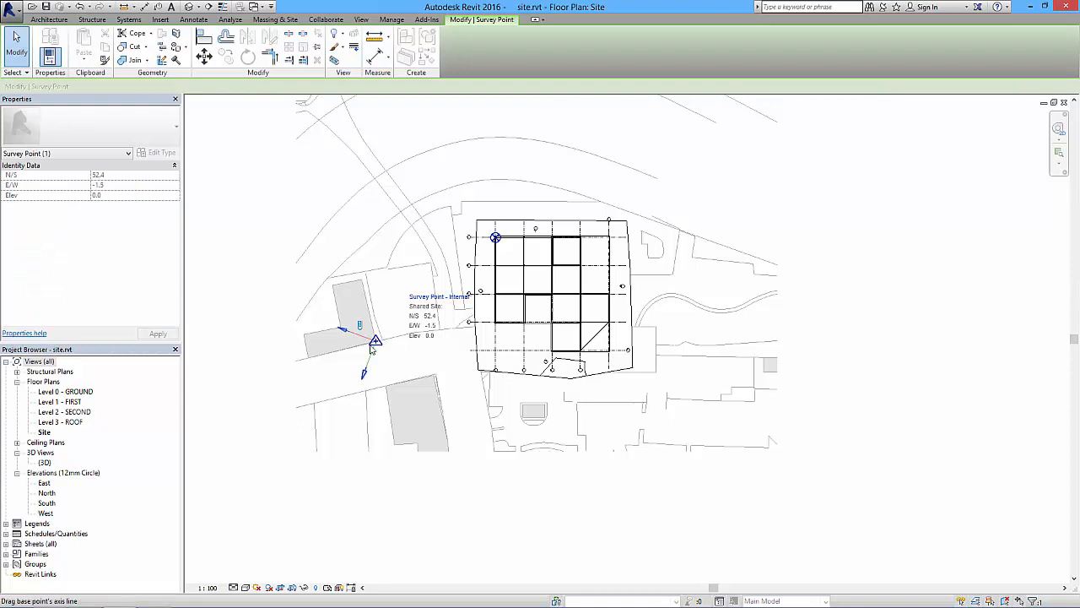
left_click(241, 263)
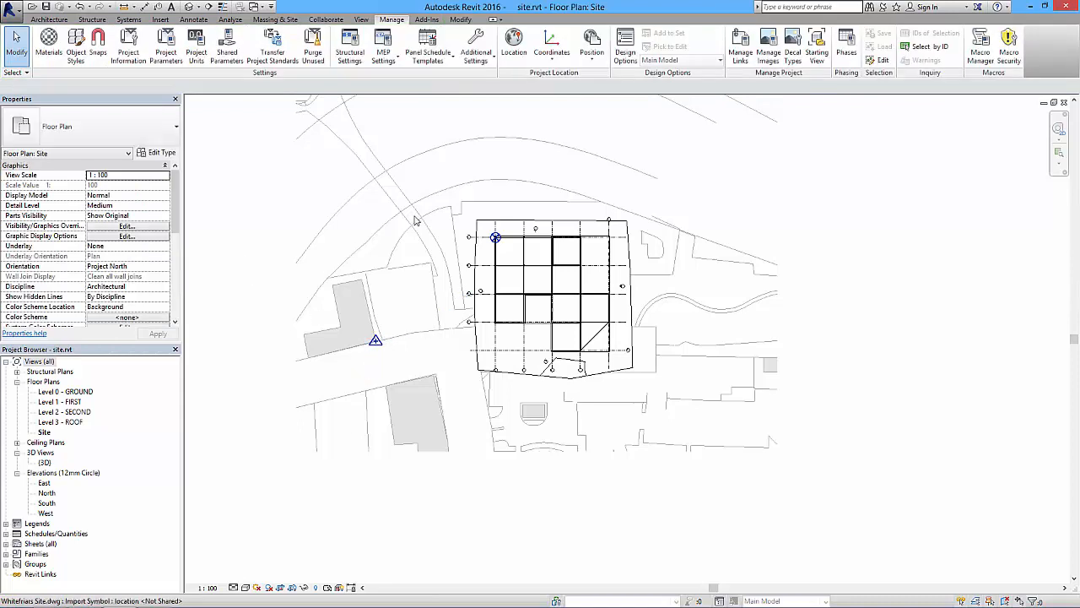
Set the Site floor plan's orientation to True North
scroll(481, 268, "down", 4)
middle_click_drag(495, 287, 500, 335)
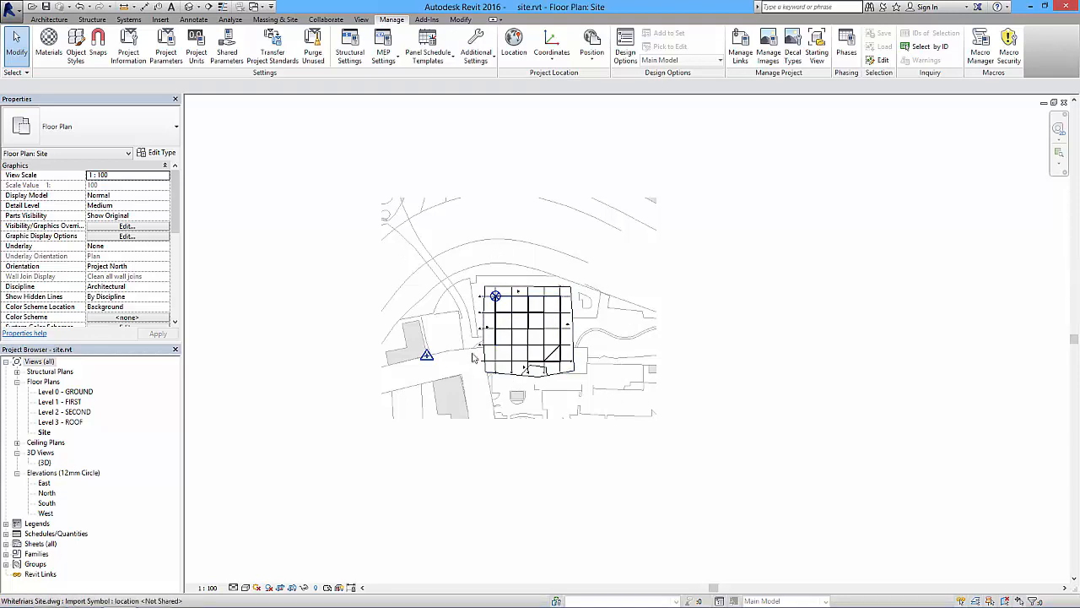
scroll(489, 386, "up", 2)
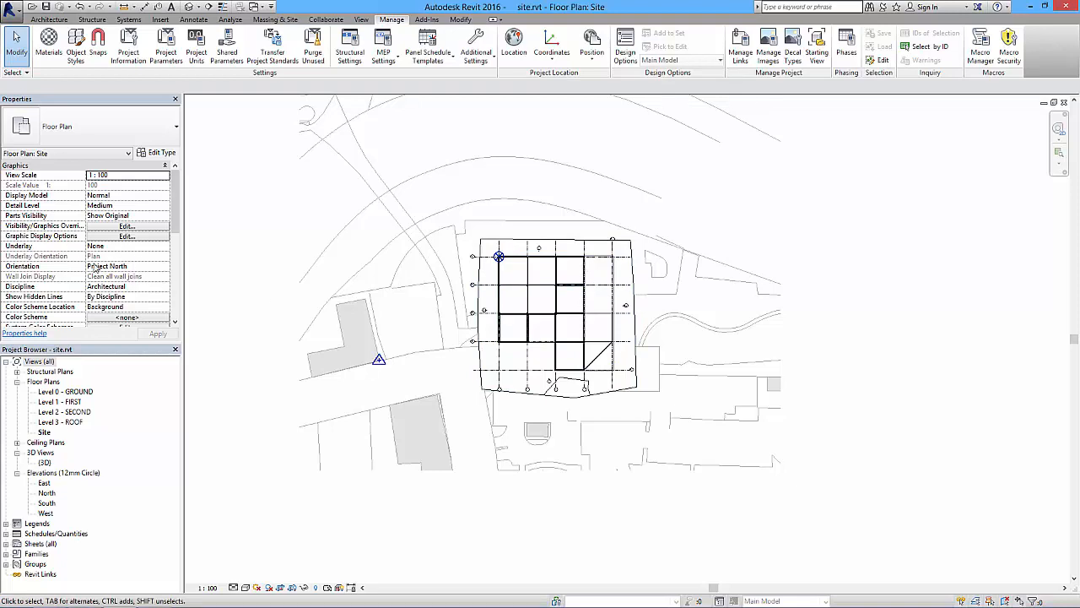
left_click(113, 266)
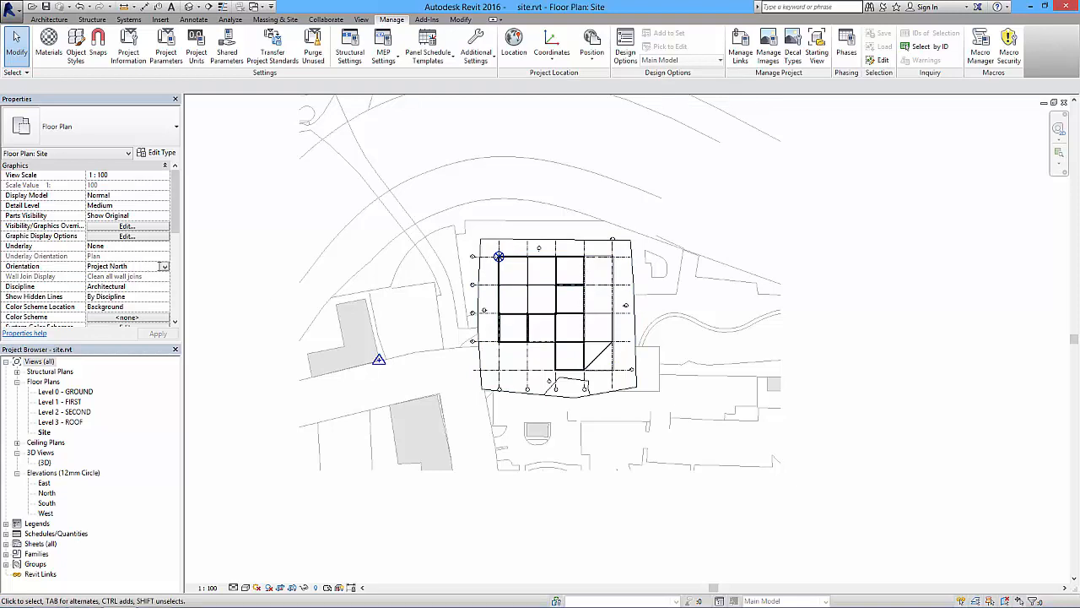
left_click(164, 265)
left_click(103, 285)
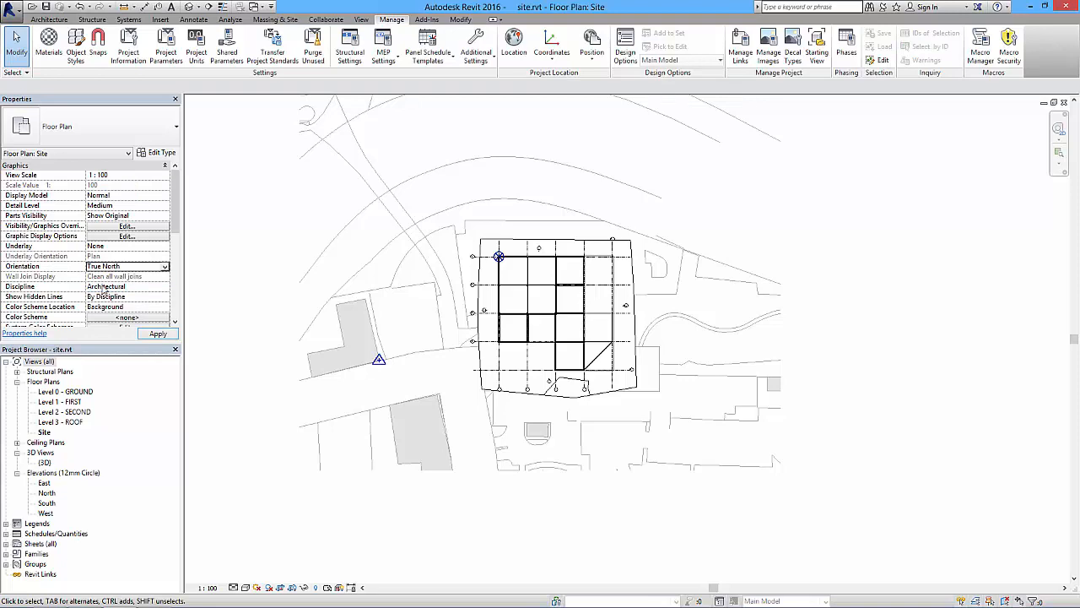
middle_click_drag(441, 314, 499, 410)
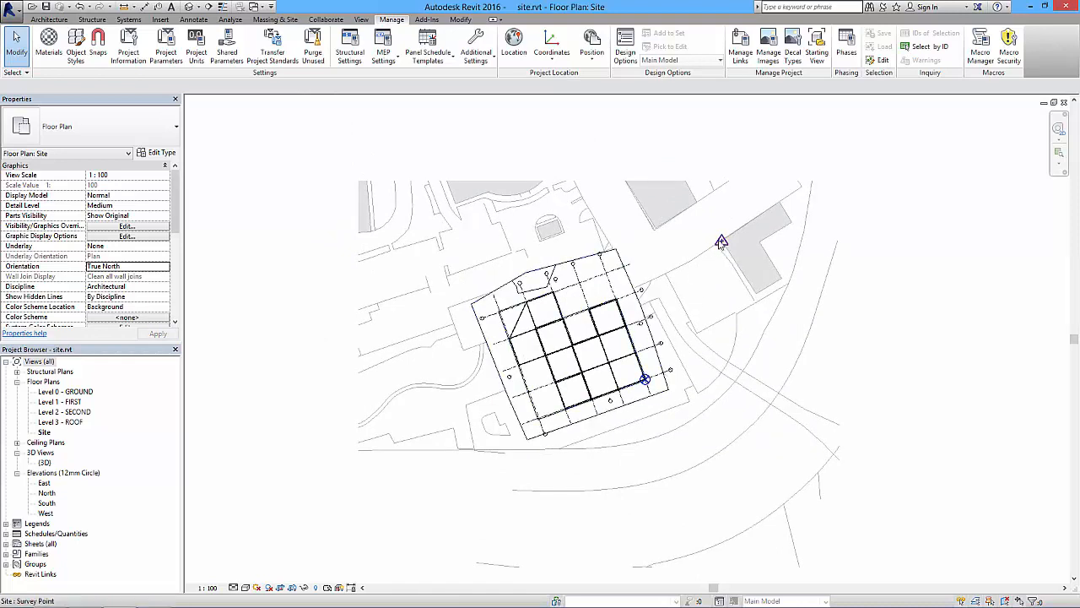
Inspect the survey point's axes and coordinates in the True North view, then clear the selection
left_click(720, 240)
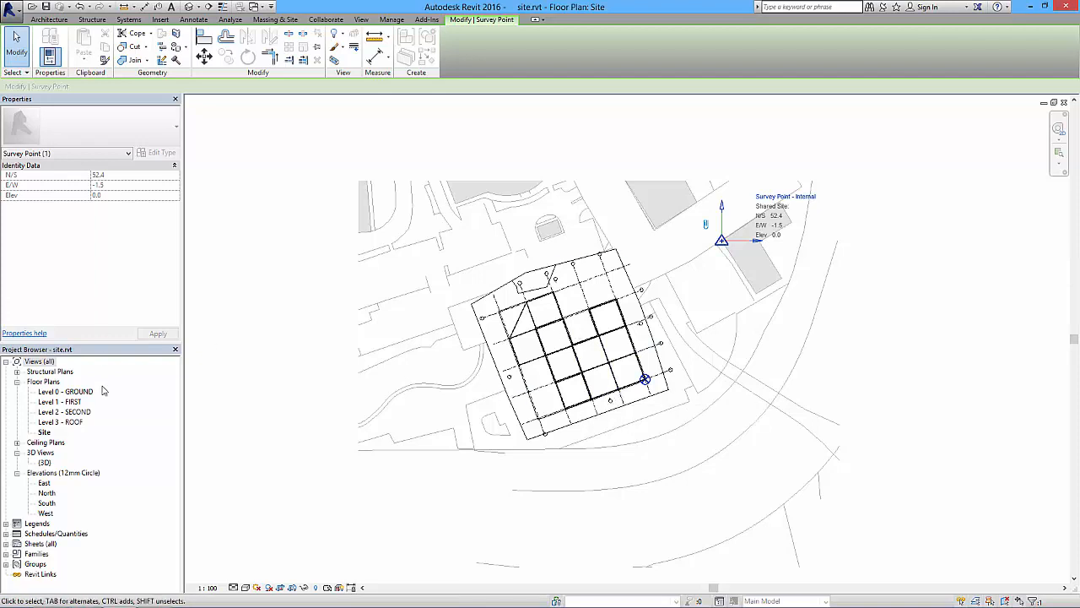
left_click(260, 267)
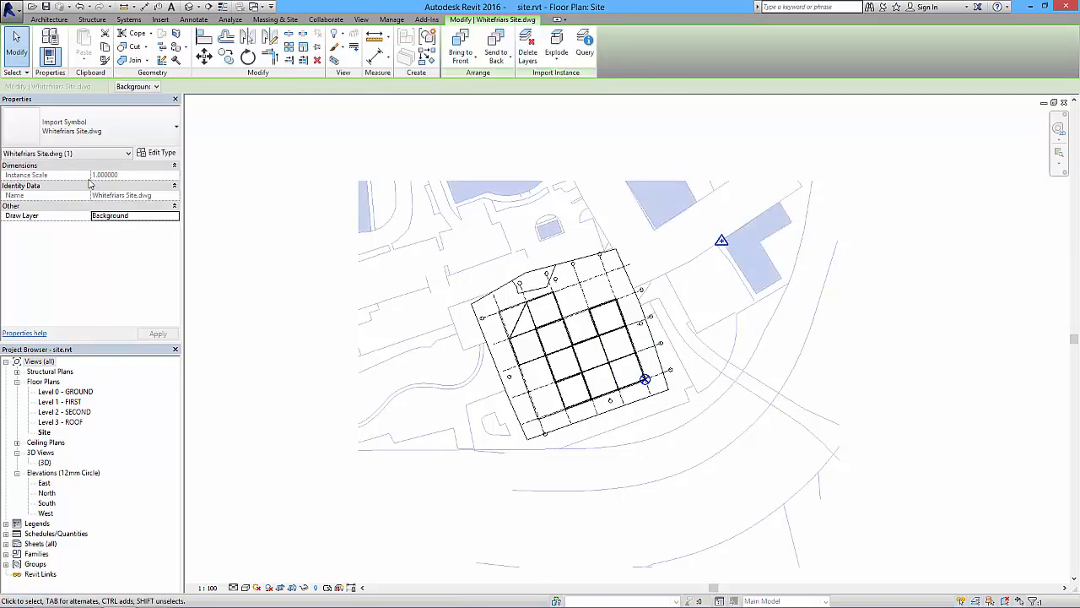
left_click(218, 161)
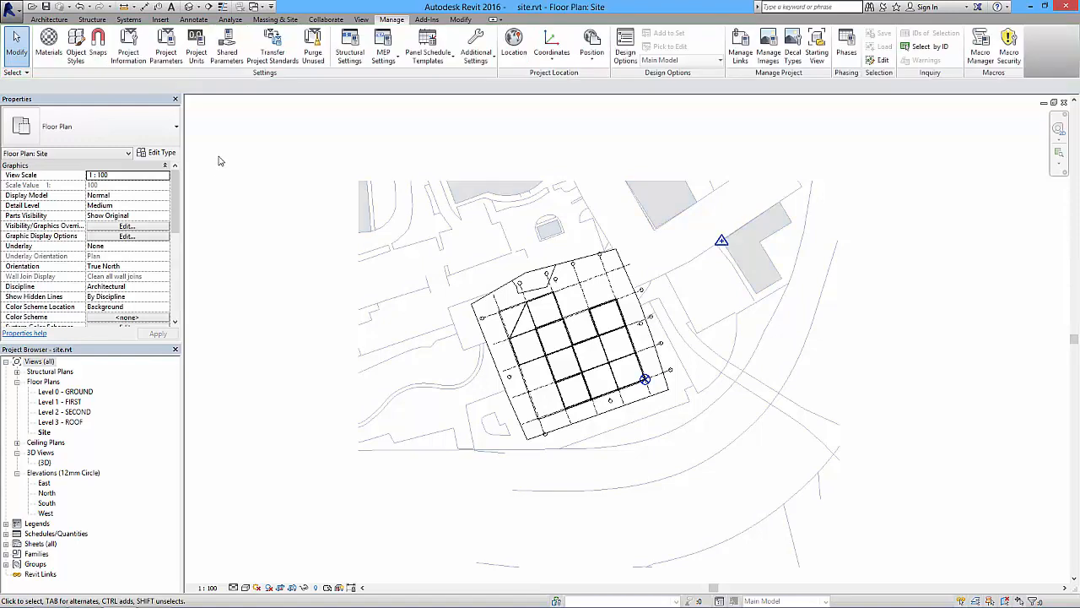
Set the Site floor plan's orientation back to Project North
left_click(118, 266)
left_click(166, 269)
left_click(120, 286)
scroll(443, 363, "down", 3)
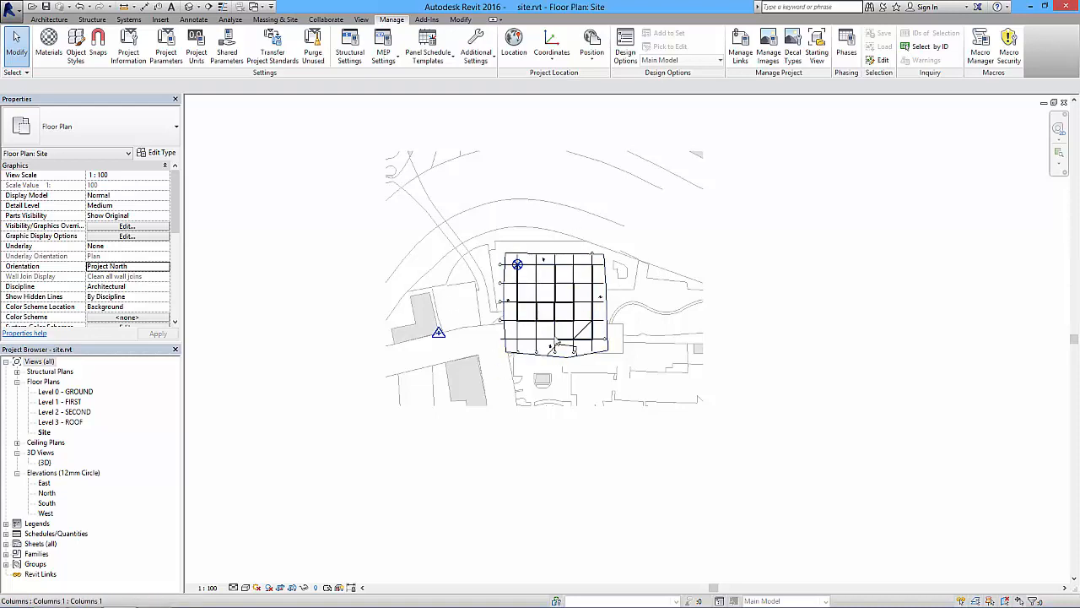
Review the available project position tools and the project's location settings, leaving both unchanged
left_click(593, 54)
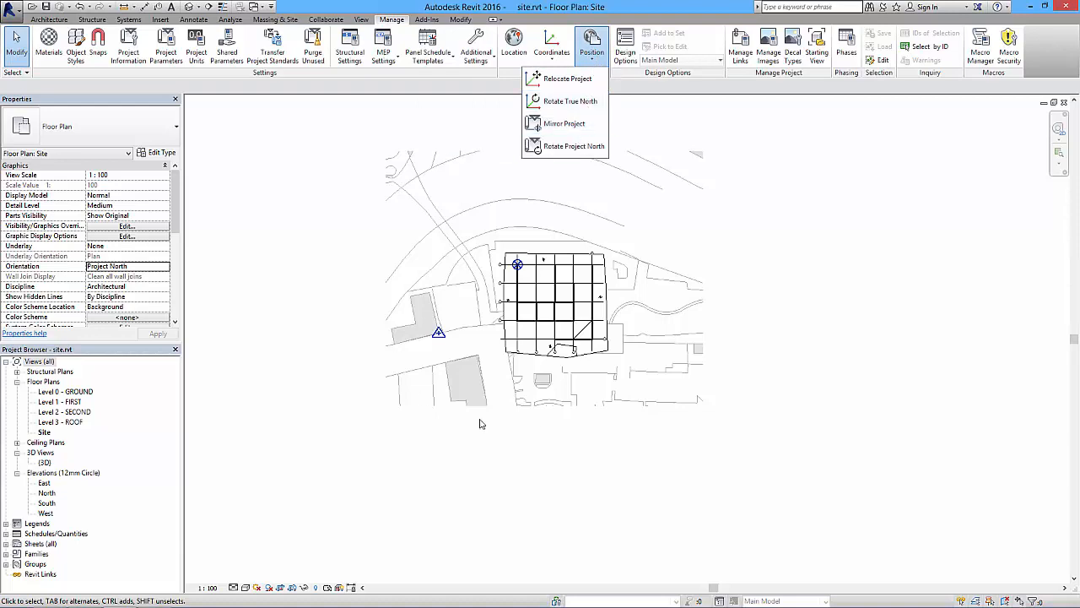
left_click(352, 243)
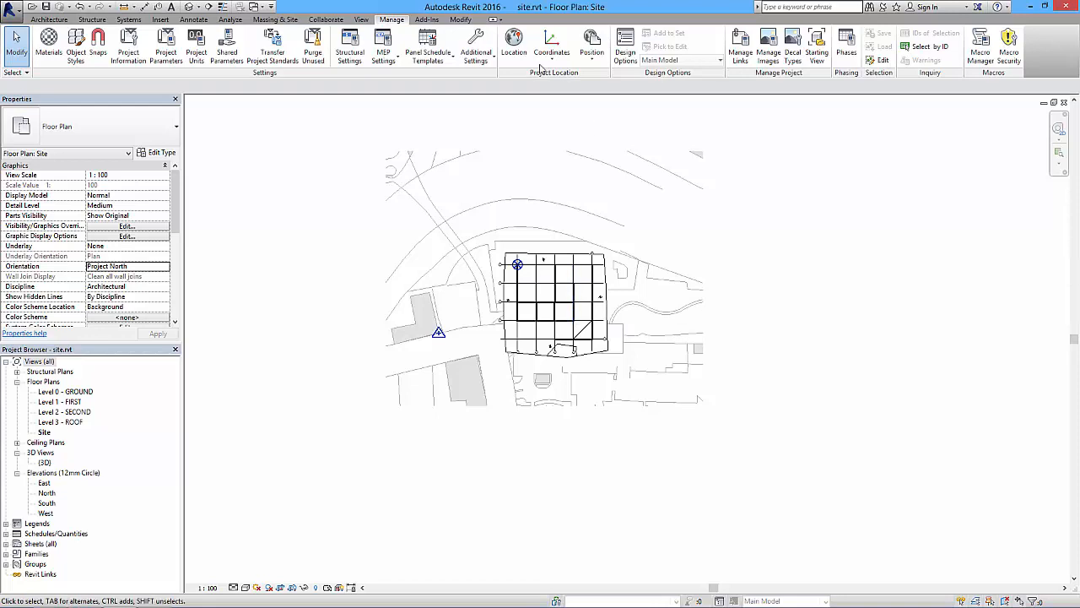
left_click(513, 53)
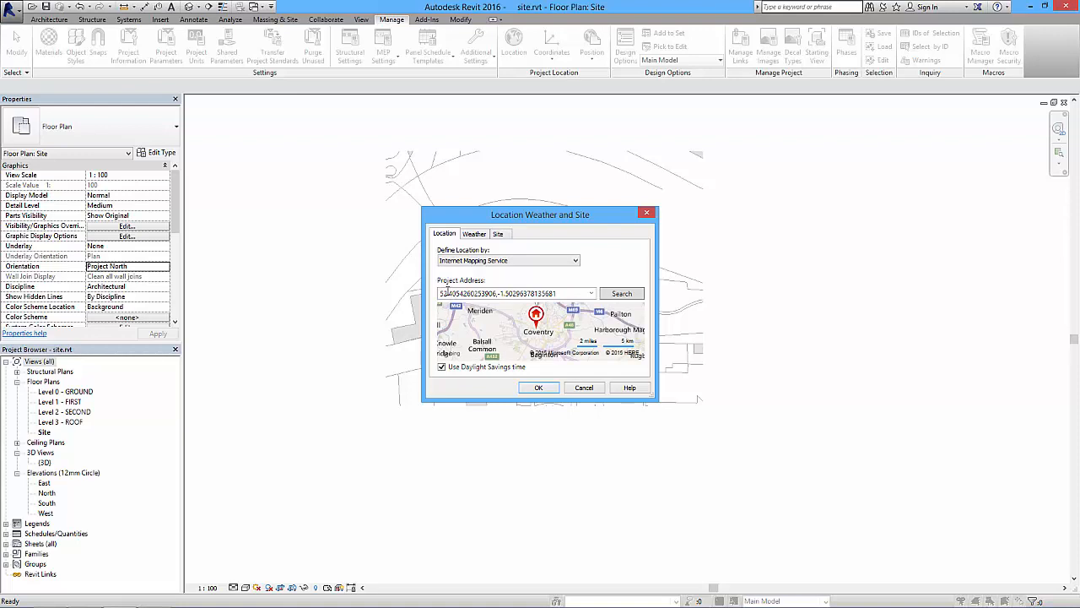
key("Return")
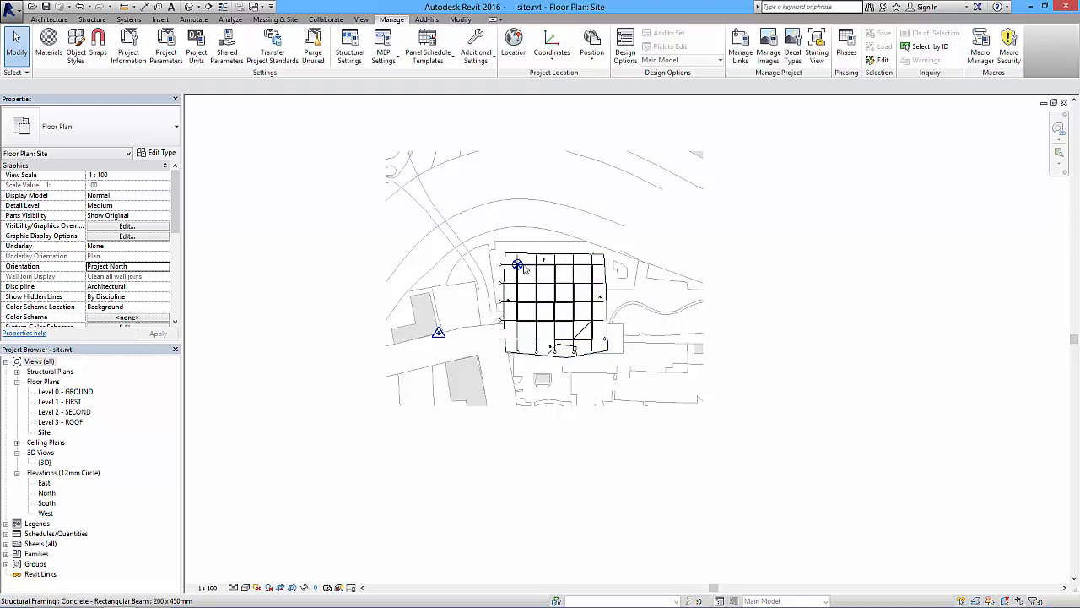
Switch to the floors.rvt Site plan and check its coincident project base point and survey point with the selection filter
left_click(261, 7)
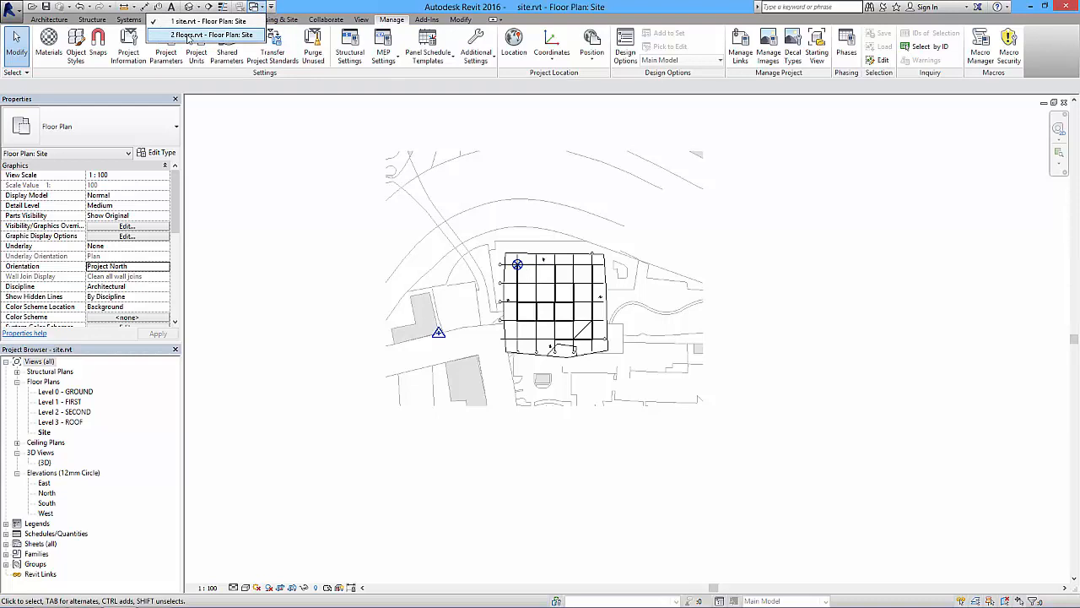
left_click(202, 35)
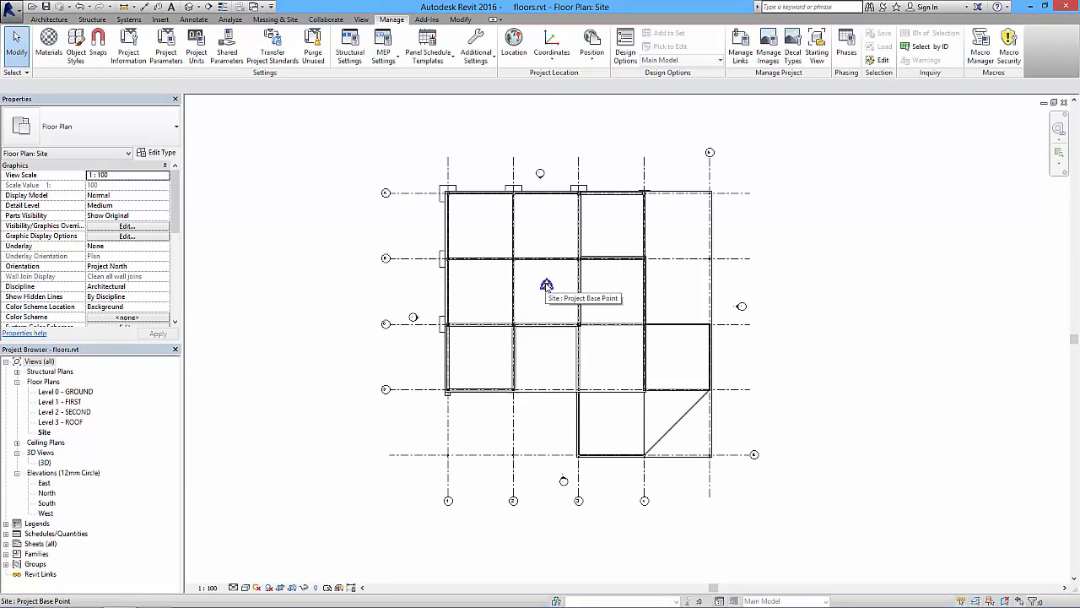
left_click(547, 285)
left_click(453, 44)
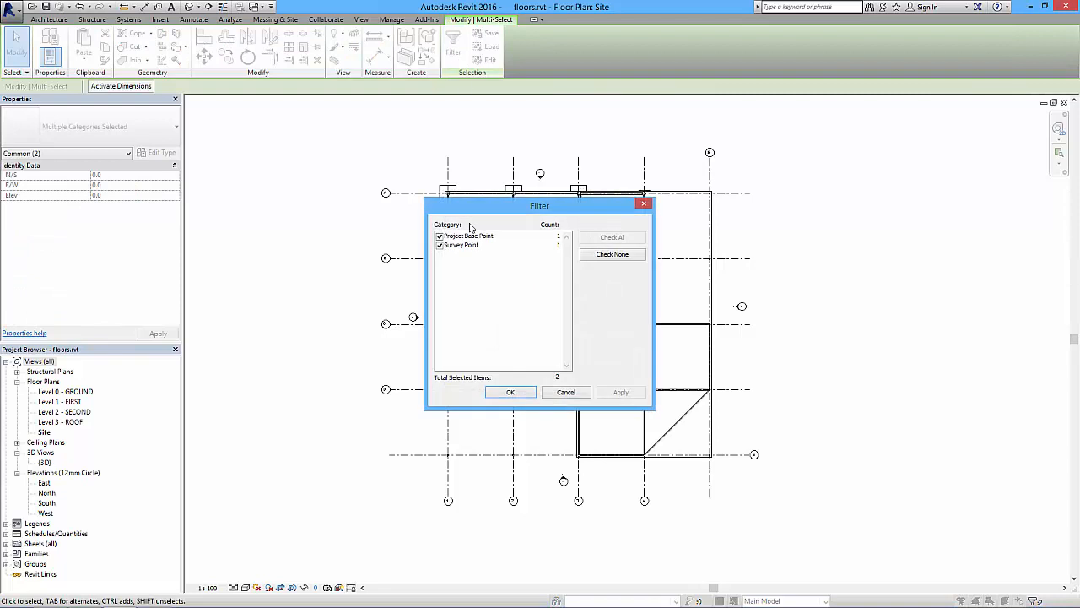
left_click(511, 392)
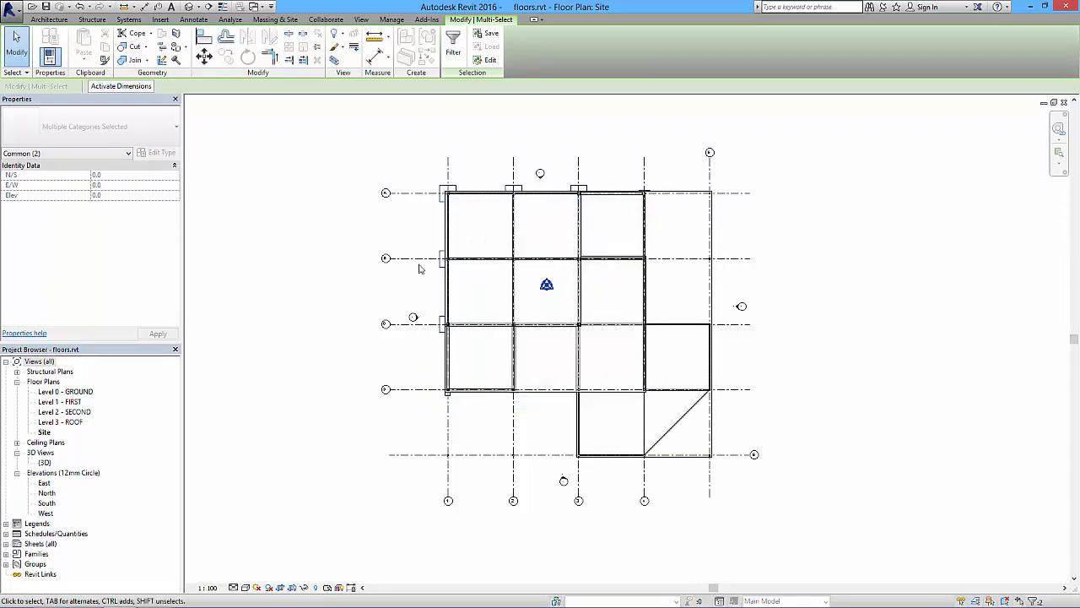
left_click(316, 259)
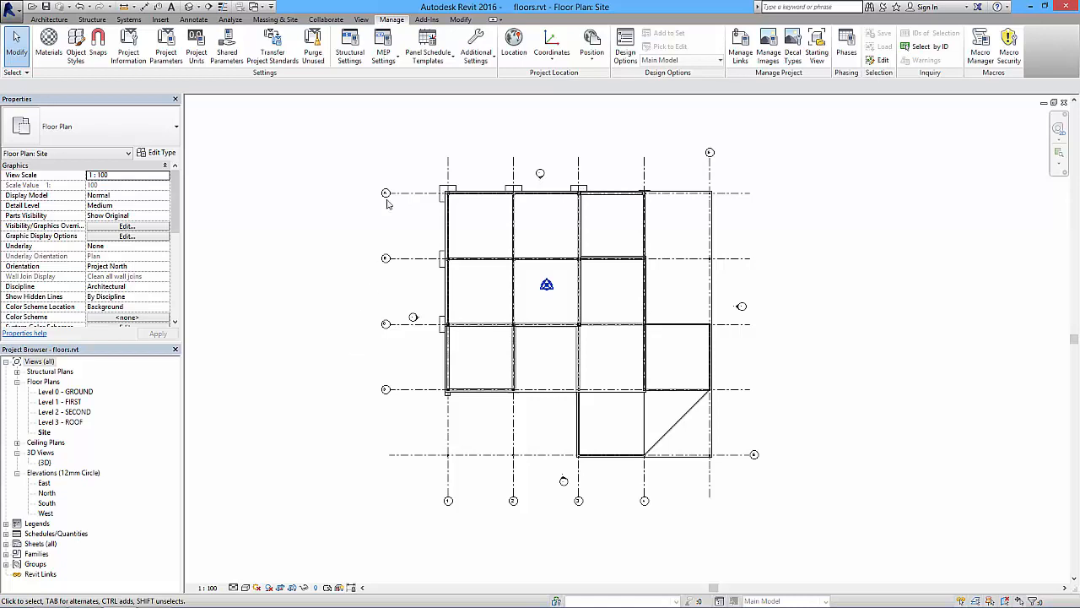
Start a CAD import into the Site plan and choose whitefriars site.dwg as the source file
scroll(374, 228, "down", 2)
middle_click_drag(374, 234, 437, 285)
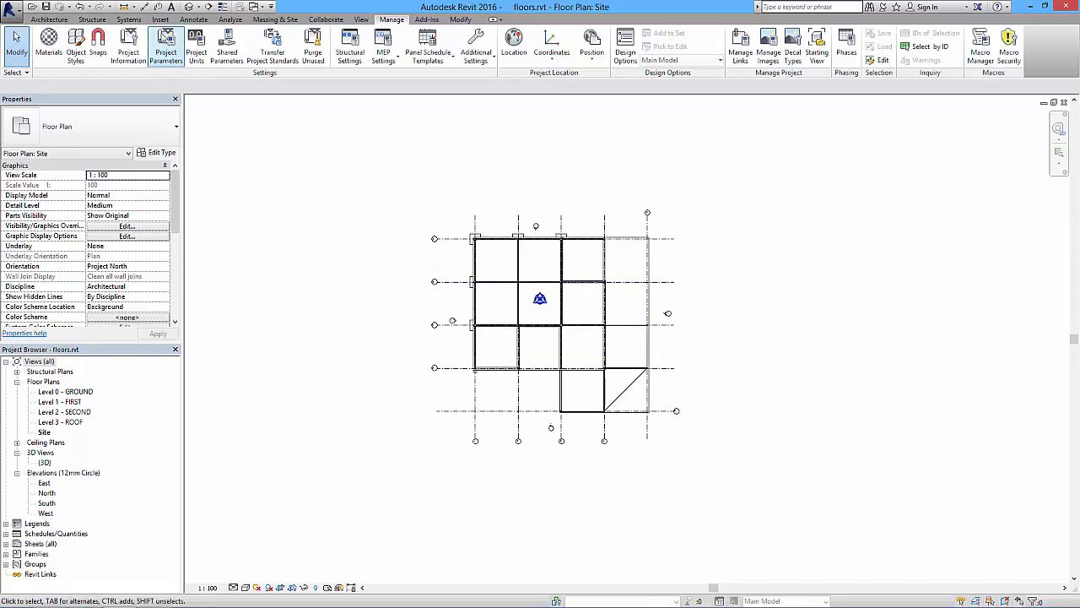
left_click(163, 20)
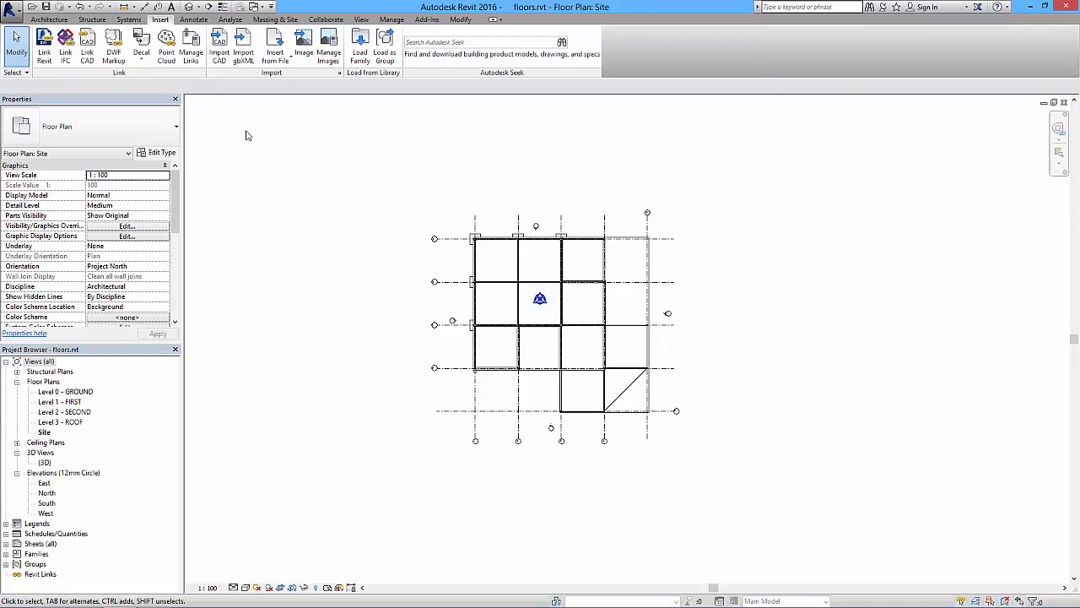
left_click(221, 48)
left_click(444, 192)
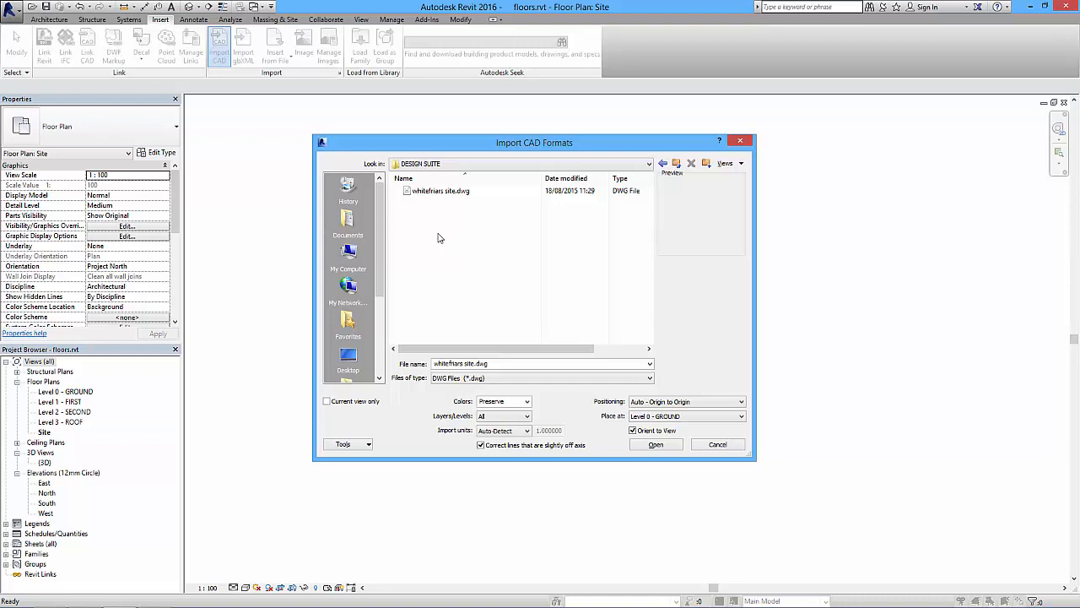
left_click(420, 192)
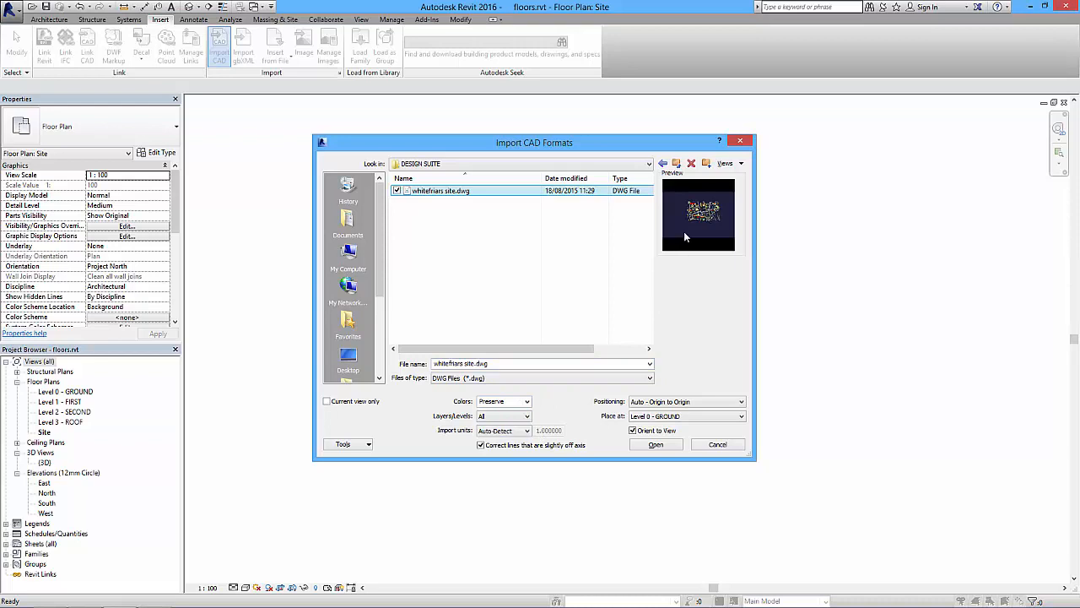
Set the import colors to Black and White, layers to All and import units to meter
left_click(526, 402)
left_click(502, 410)
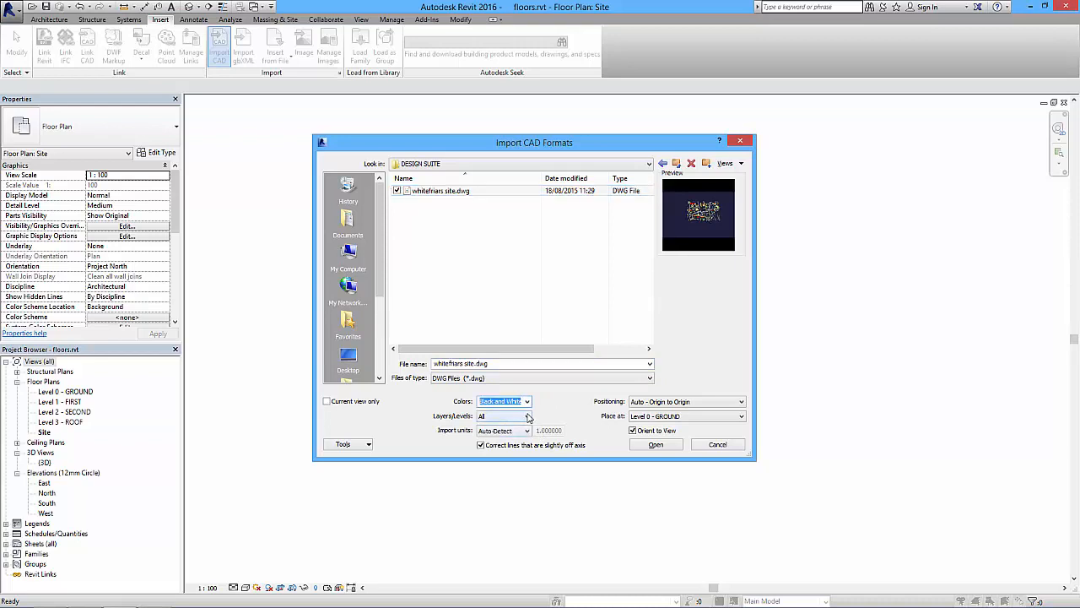
left_click(523, 416)
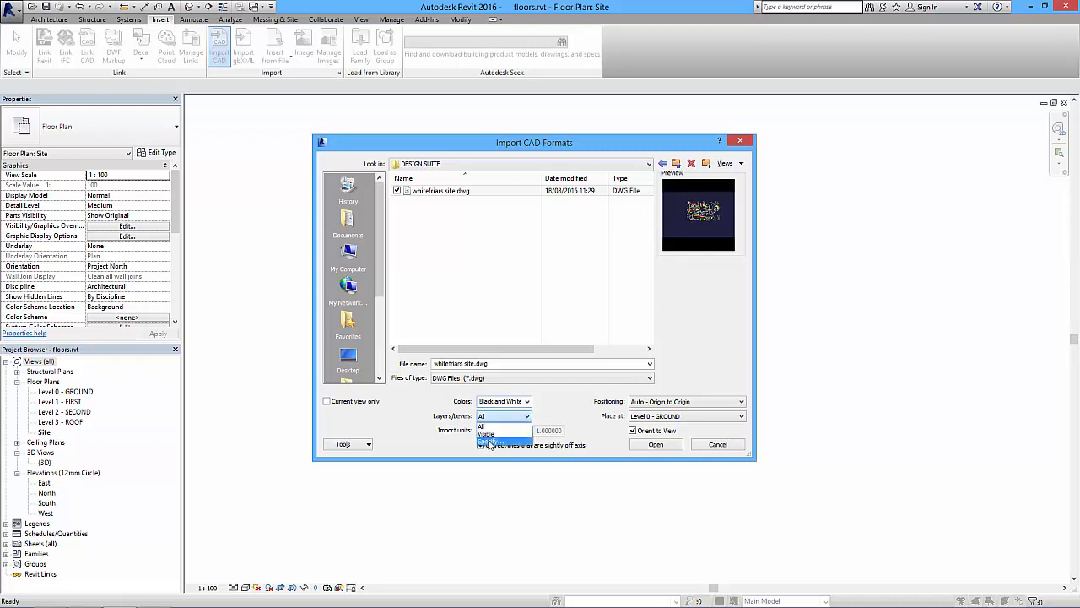
left_click(498, 421)
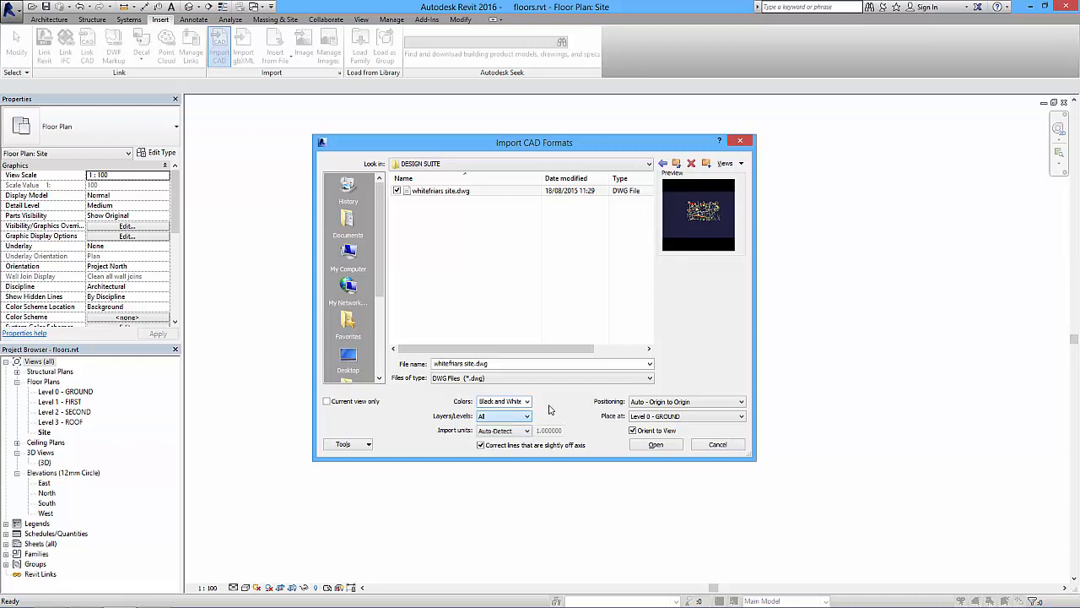
left_click(501, 437)
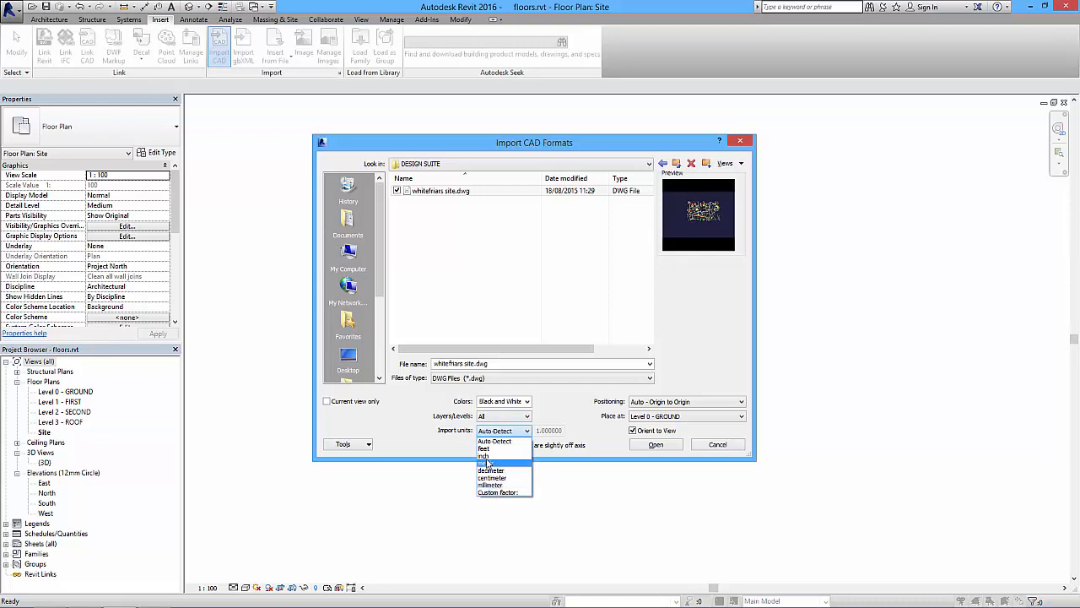
left_click(488, 457)
left_click(523, 431)
left_click(494, 468)
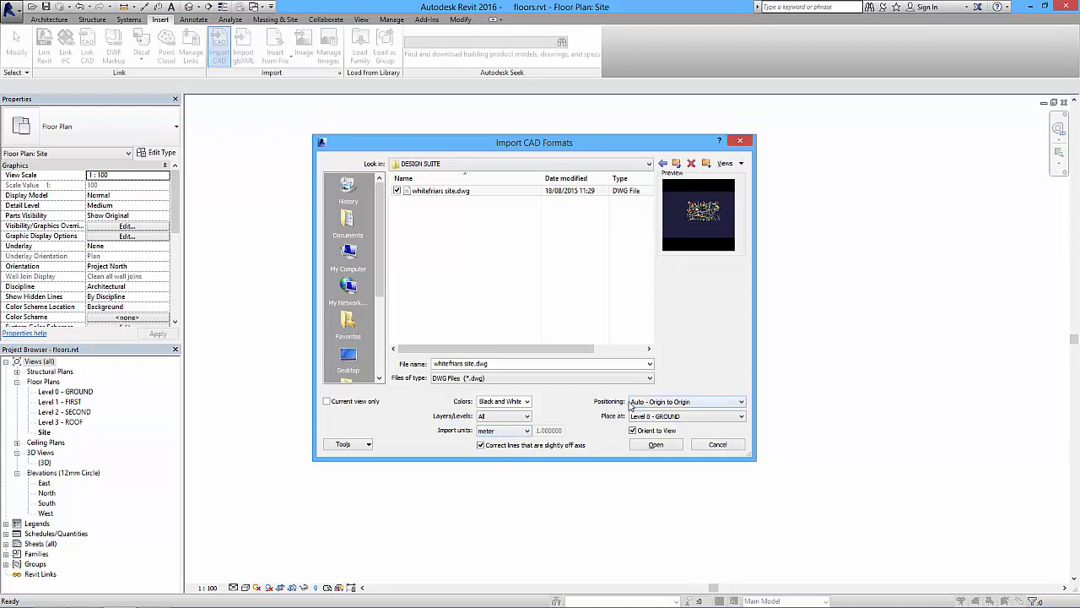
Set the import positioning to Auto - Center to Center
left_click(663, 404)
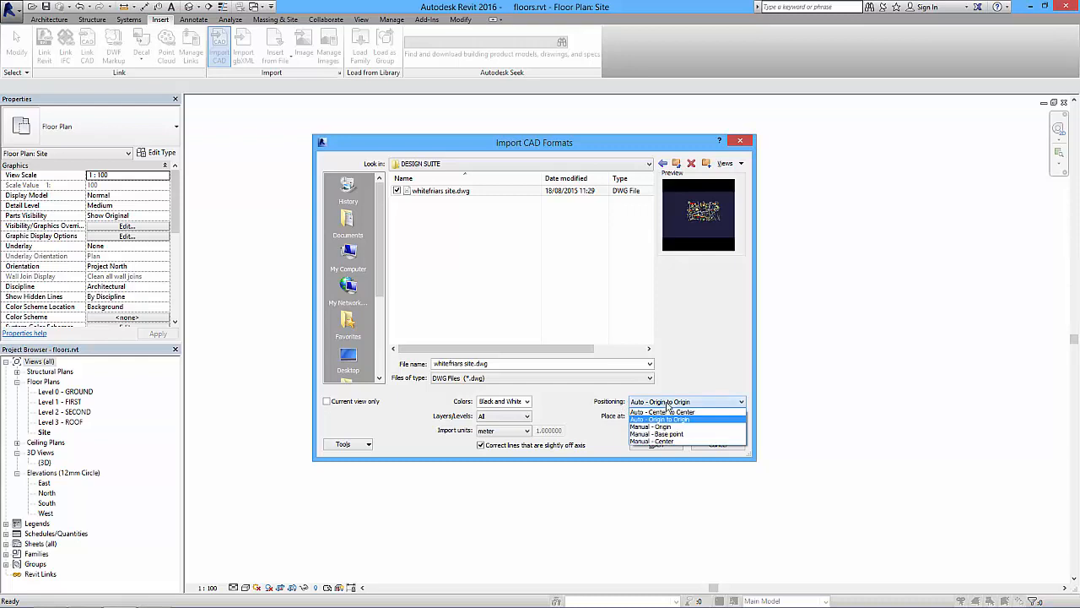
left_click(663, 412)
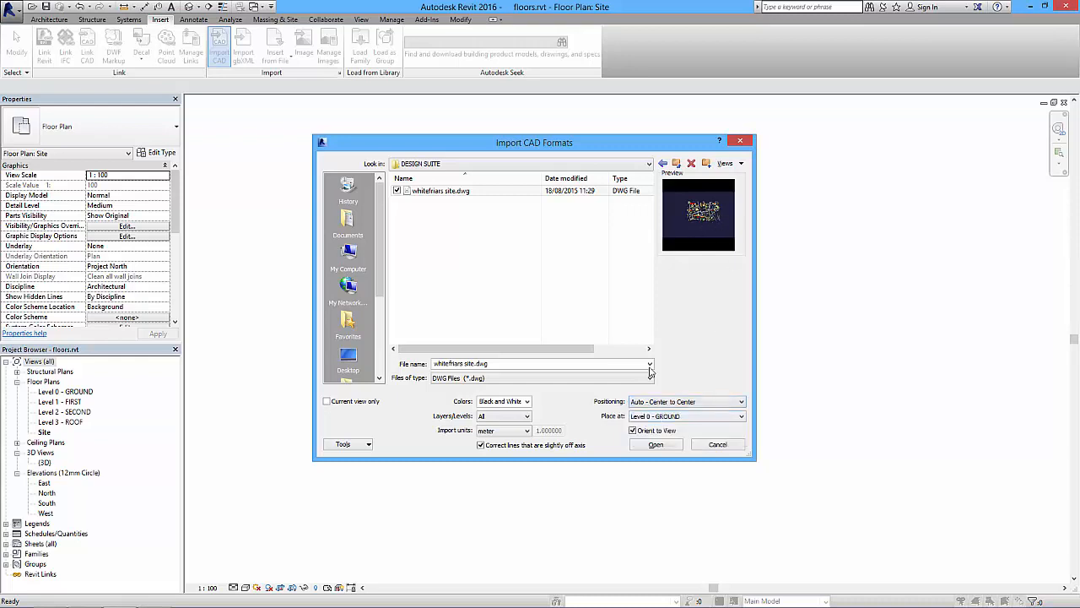
left_click_drag(593, 140, 558, 134)
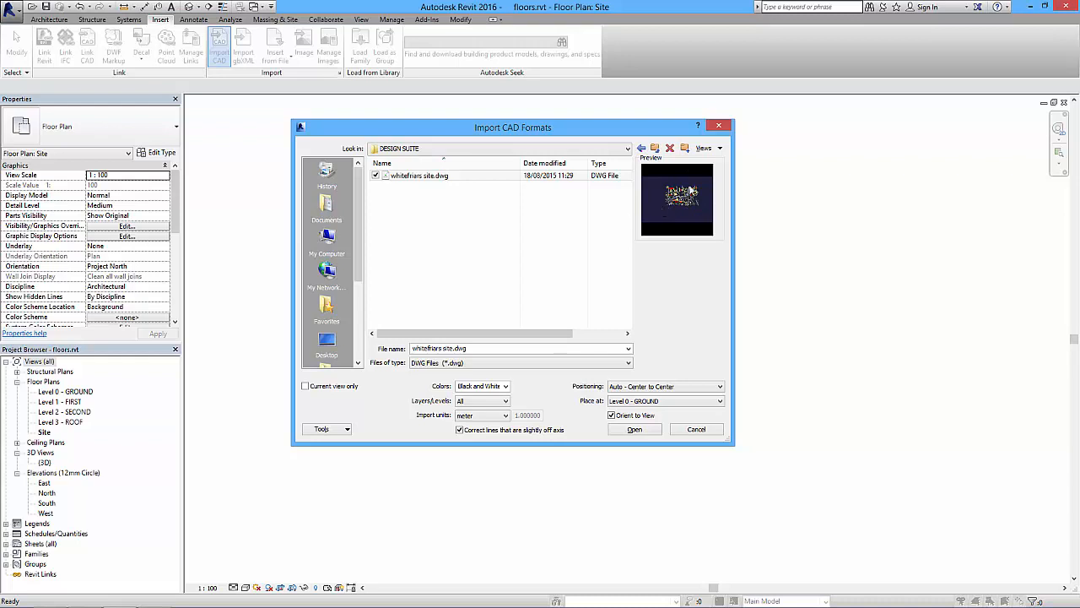
left_click(673, 386)
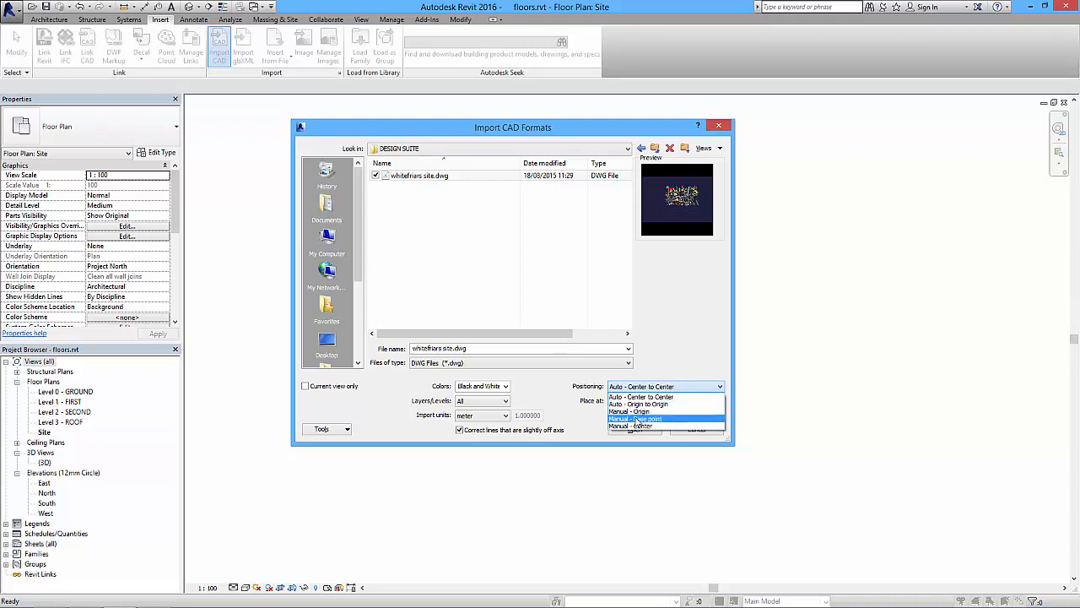
left_click(643, 397)
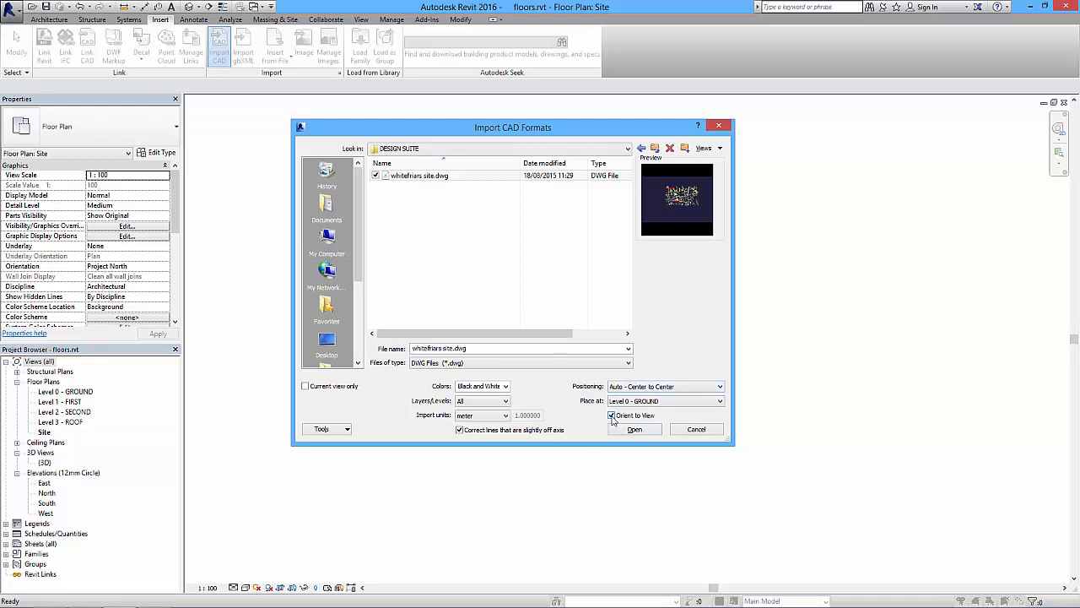
Disable the correction of slightly off-axis lines, restrict the import to the current view only, and import the drawing
left_click(461, 432)
left_click(305, 386)
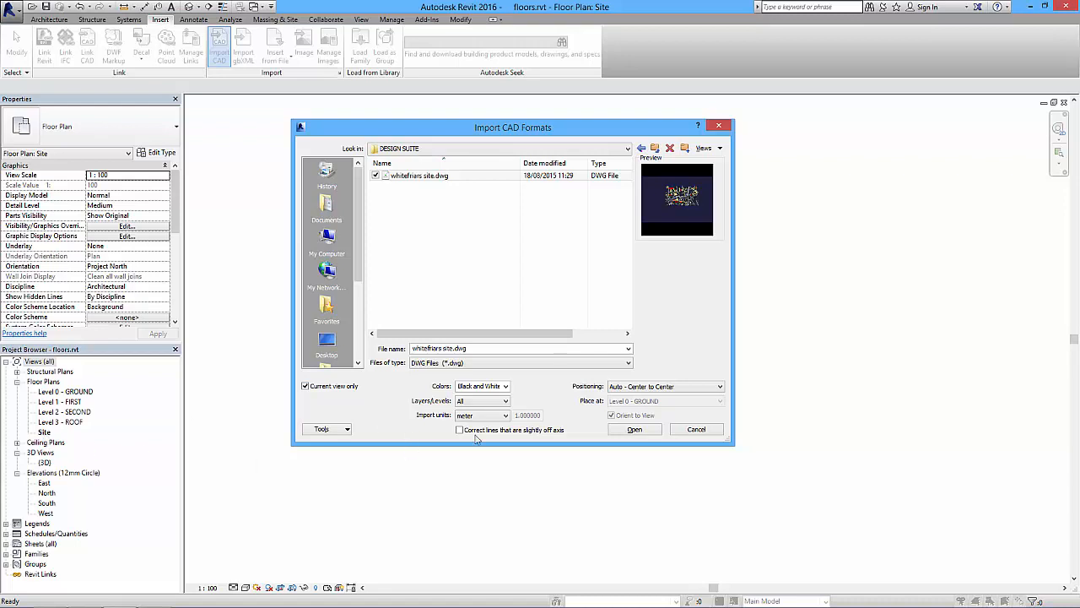
left_click(634, 429)
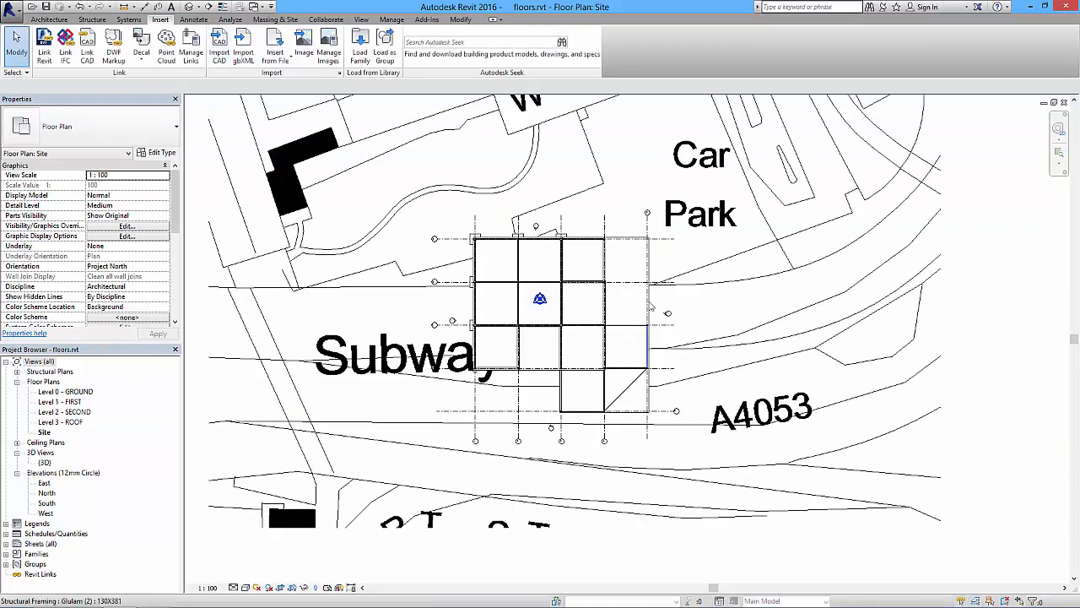
Turn off cropping in the Site plan to reveal the full extent of the imported map
scroll(582, 253, "down", 4)
middle_click_drag(583, 253, 584, 369)
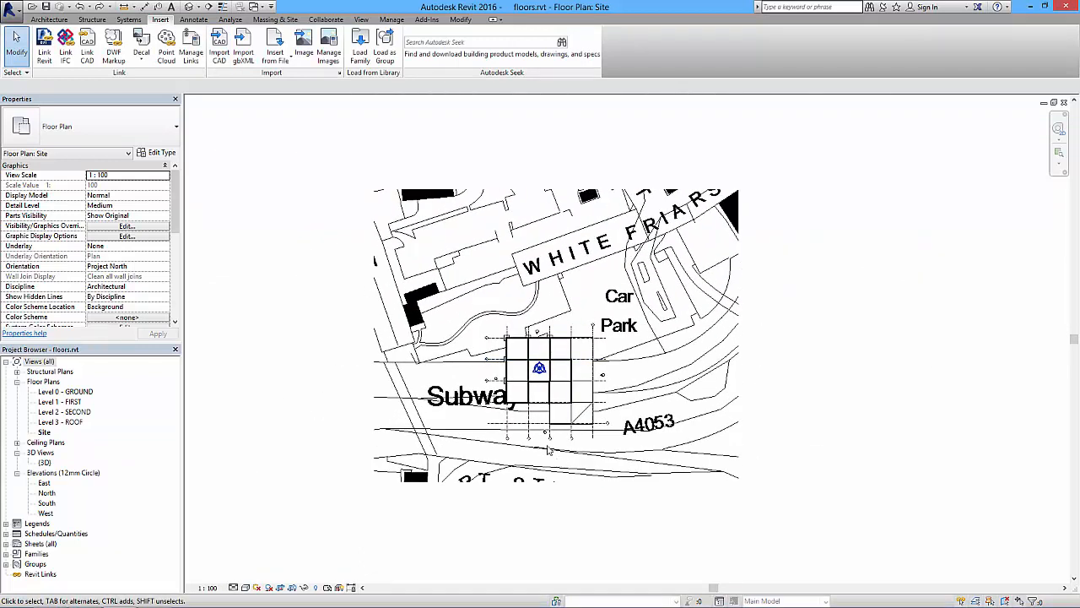
left_click(281, 589)
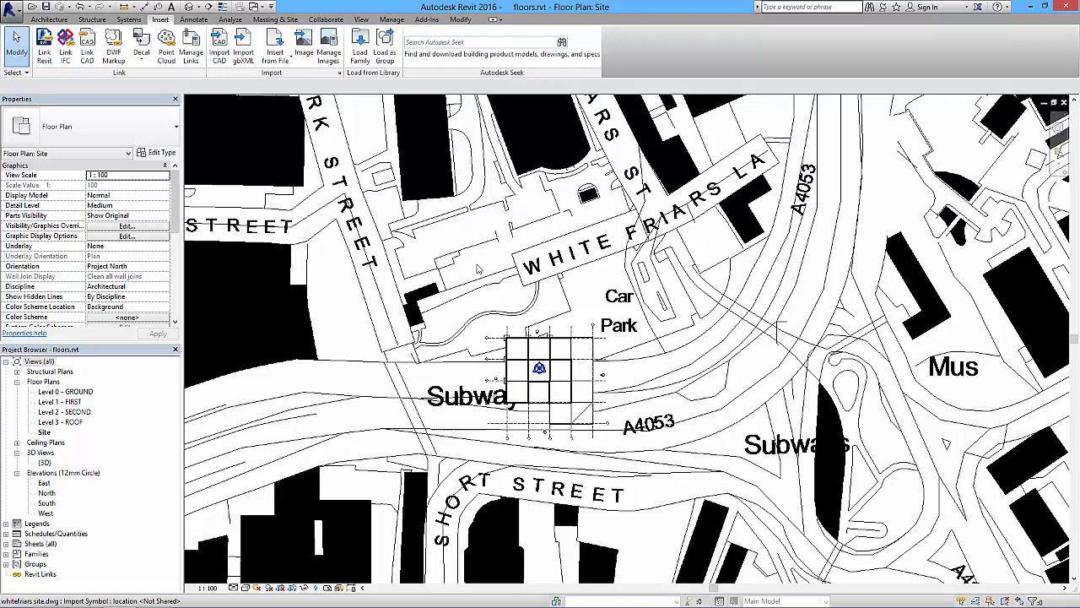
Delete the Building_Line, Building_Text, General_Text, Height_Contours, Landform_Area, Road_Centreline, Water_Area and Water_Line layers from the imported map, and clear the selection
left_click(370, 267)
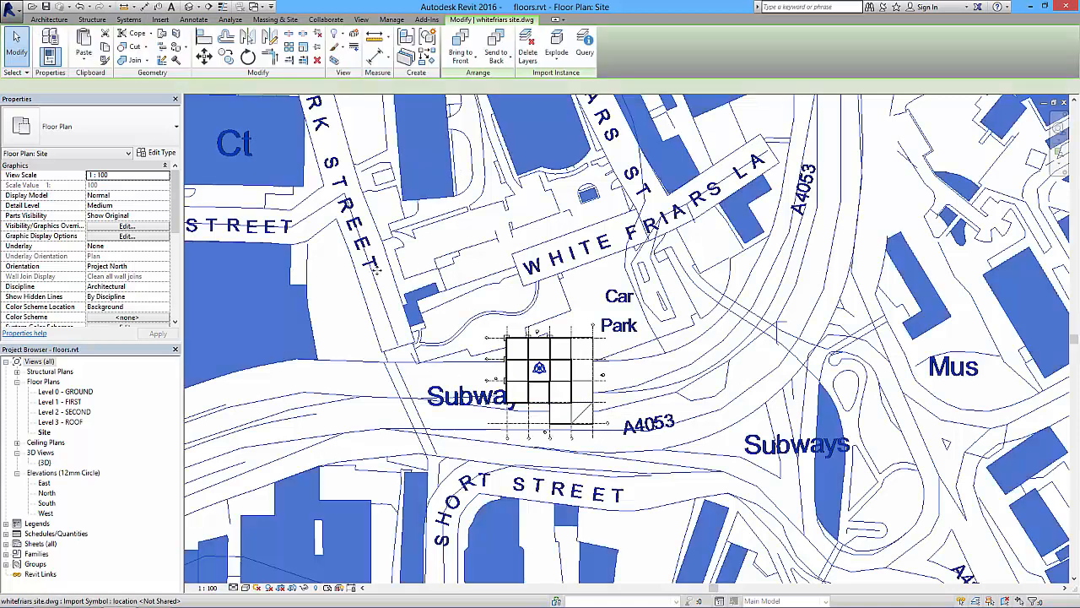
left_click(528, 51)
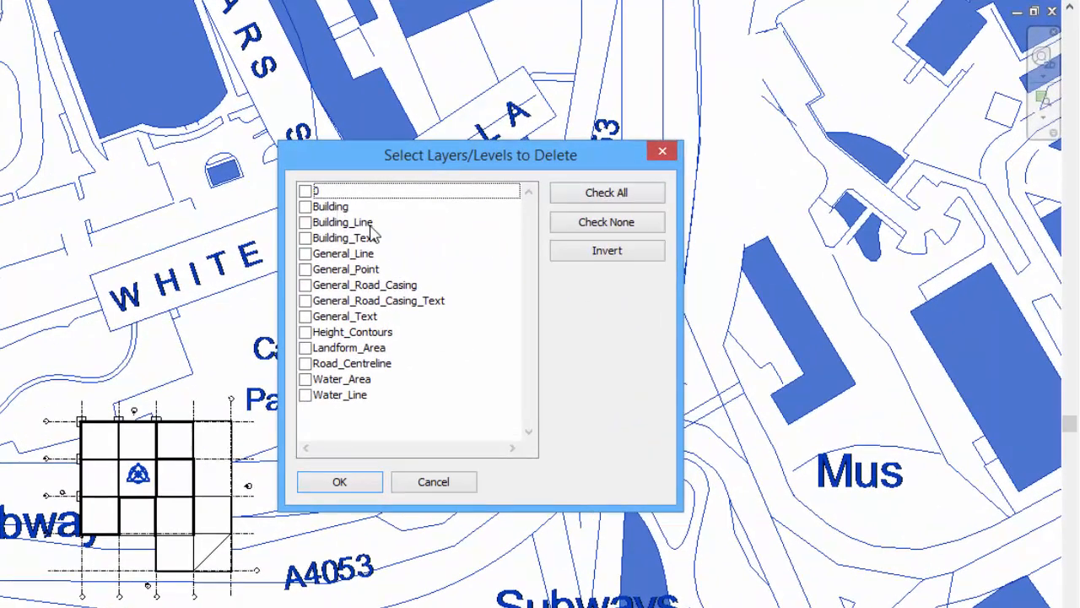
left_click(306, 223)
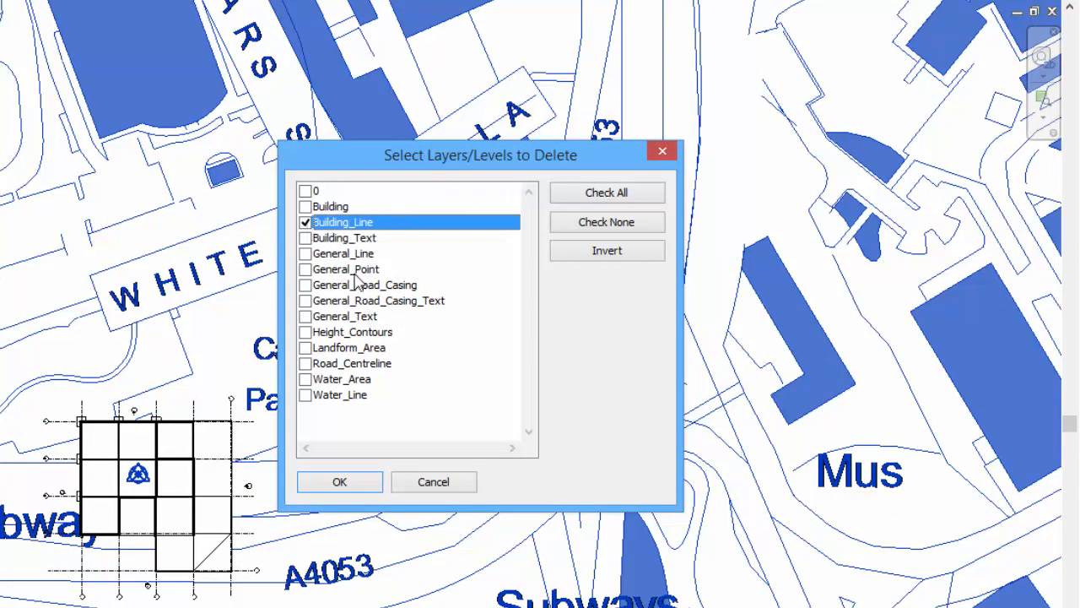
left_click(305, 239)
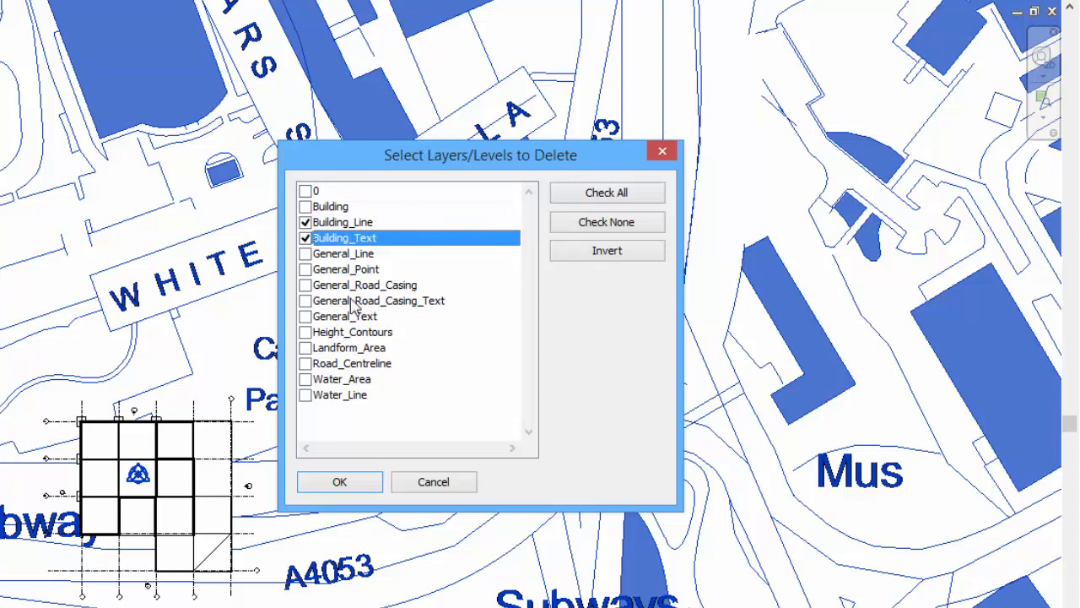
left_click(306, 316)
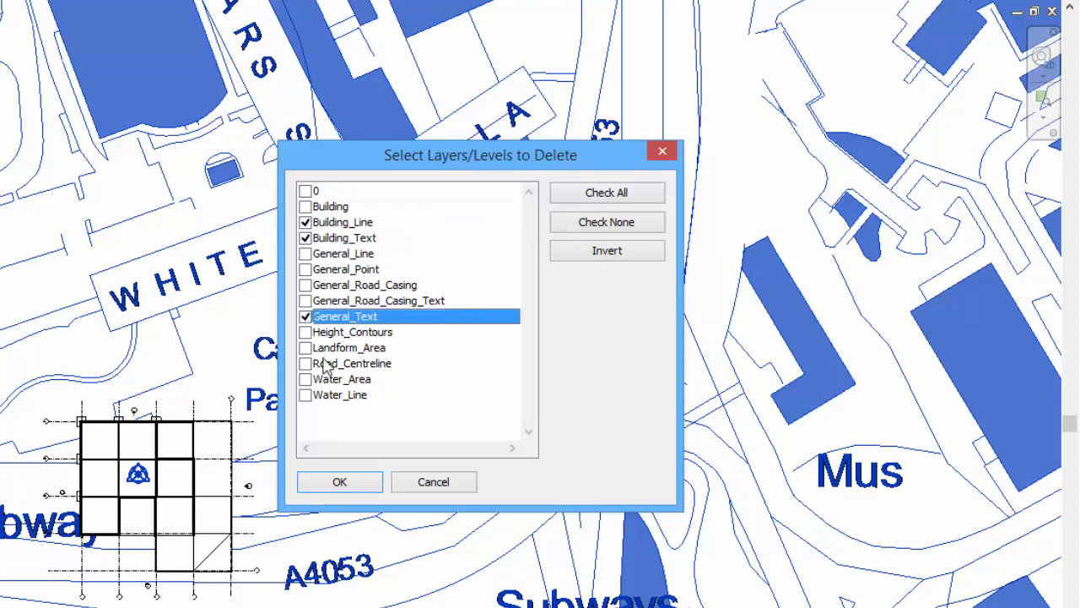
left_click(306, 332)
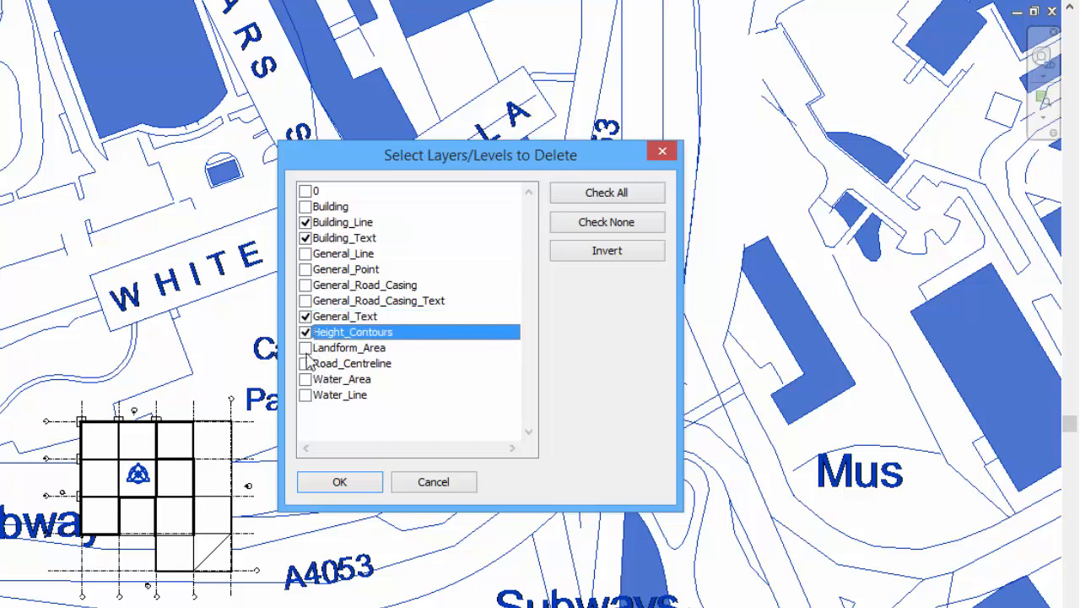
left_click(306, 348)
left_click(306, 364)
left_click(306, 379)
left_click(305, 395)
left_click(341, 481)
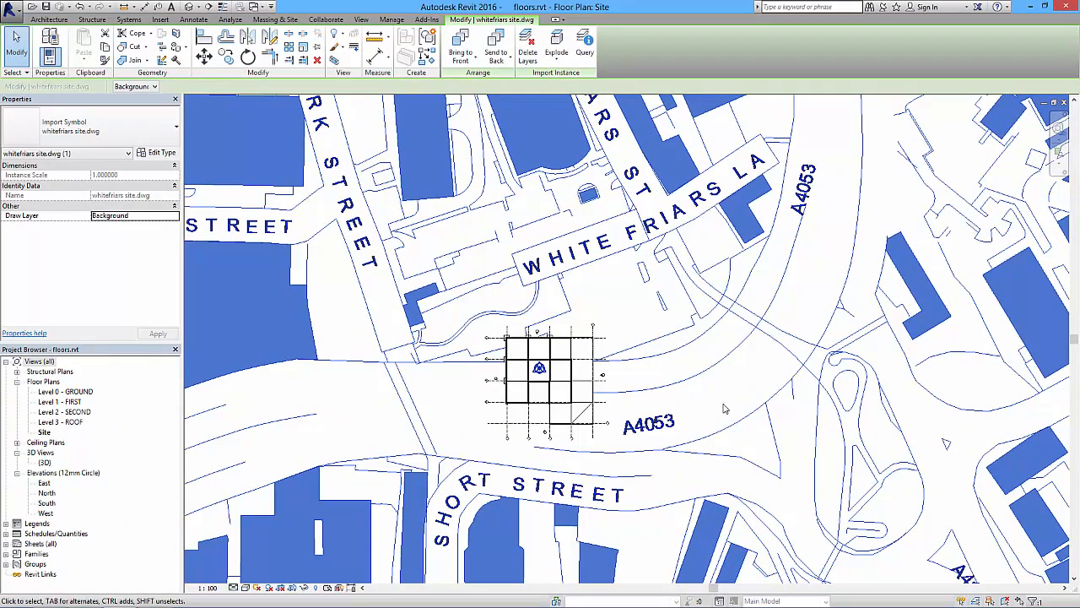
key("Escape")
scroll(701, 396, "down", 2)
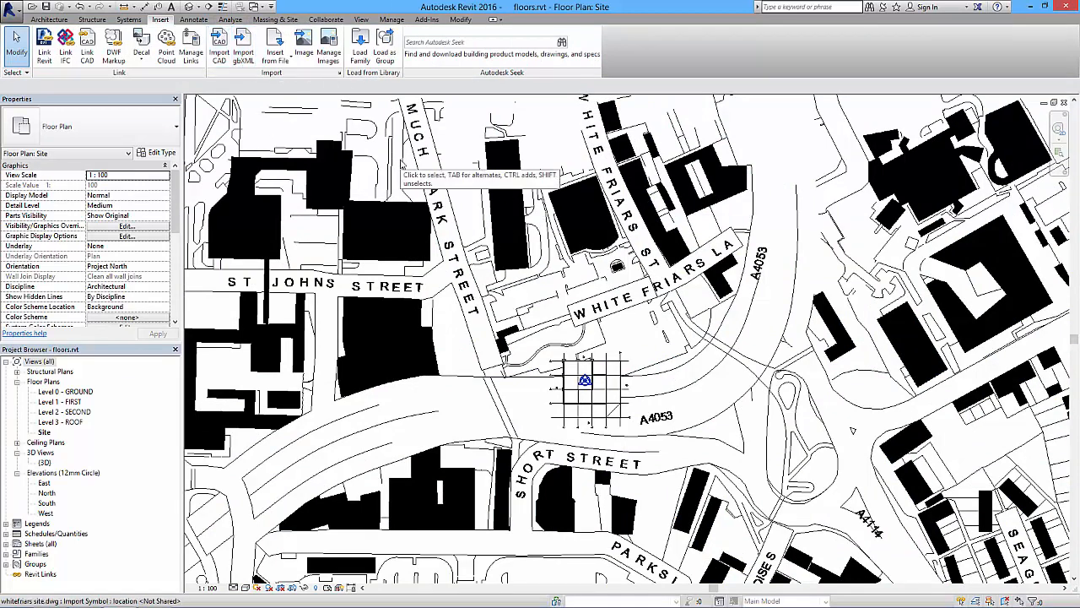
Display the imported whitefriars site.dwg in halftone in the Site plan's visibility overrides and apply the change
key("v")
key("g")
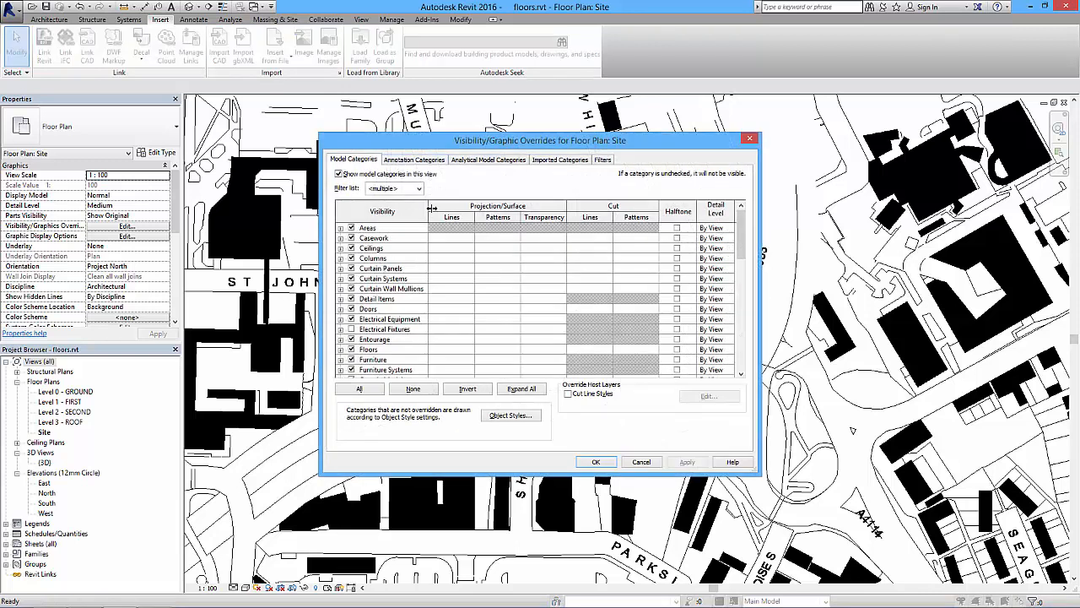
left_click(571, 160)
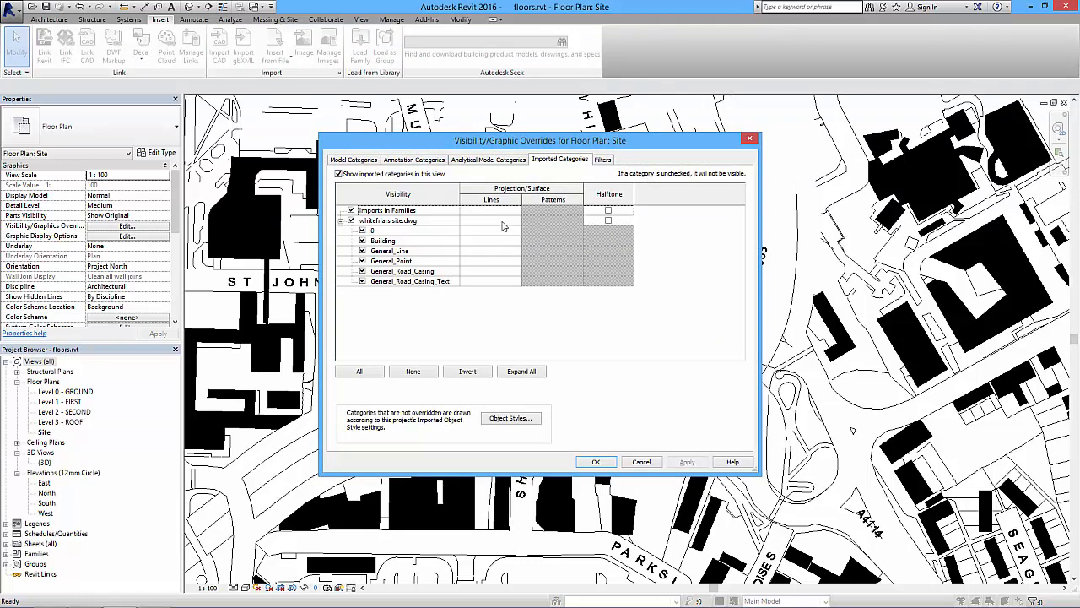
left_click(609, 220)
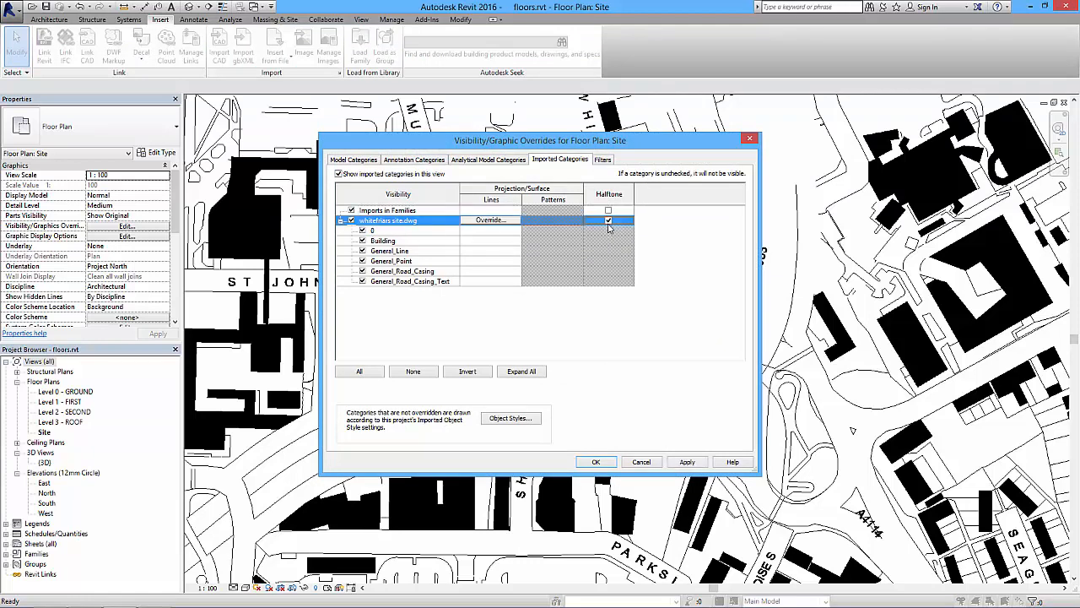
left_click(688, 463)
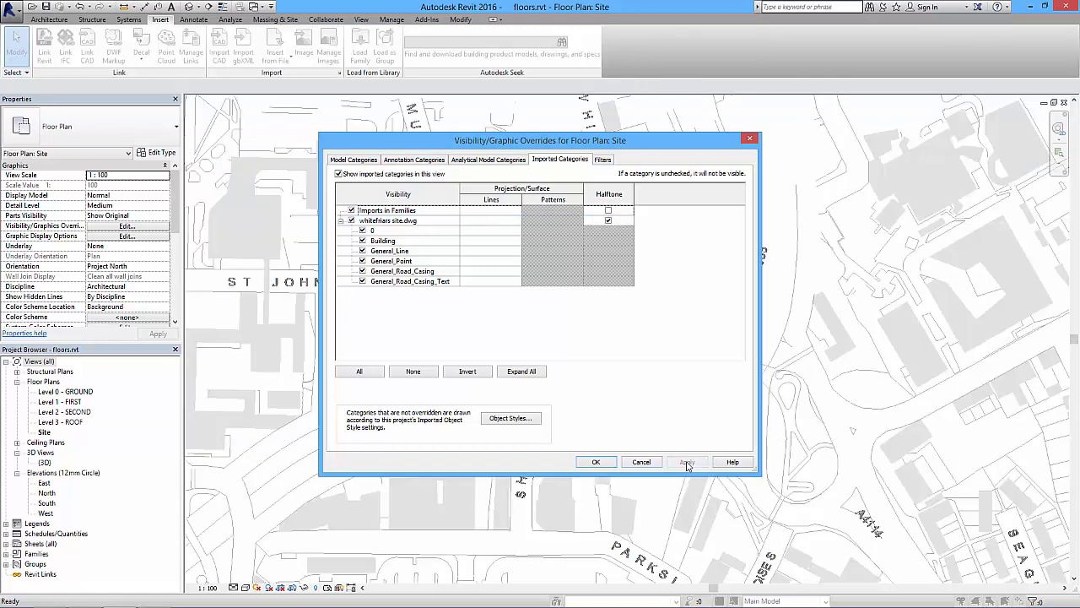
left_click(595, 463)
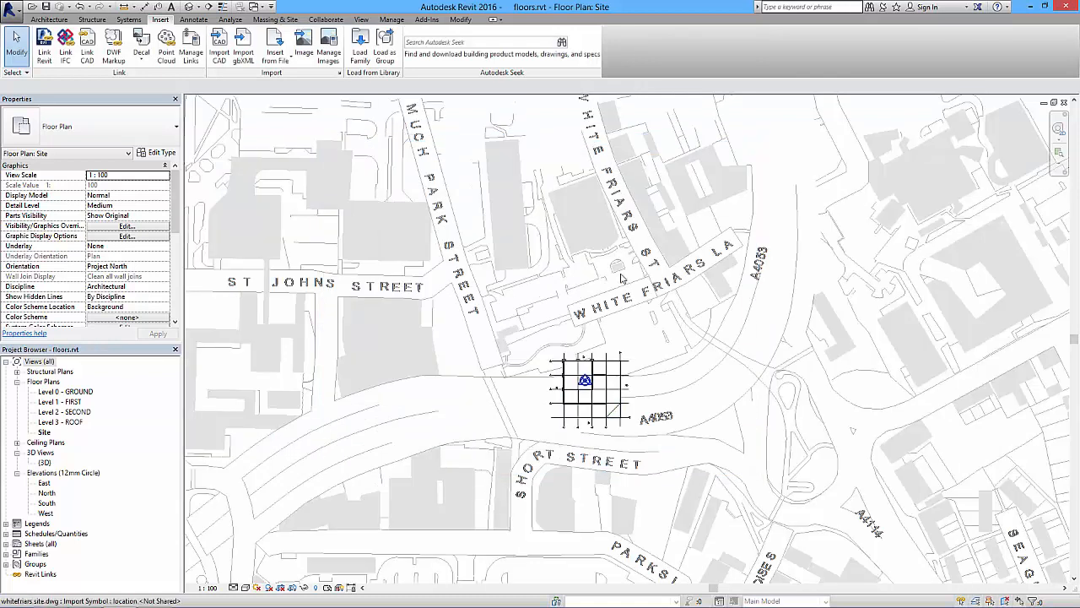
Draw a vertical Hidden Lines model line about 37000 mm long, upward from the building corner beside White Friars Lane, as a north marker
scroll(717, 489, "up", 2)
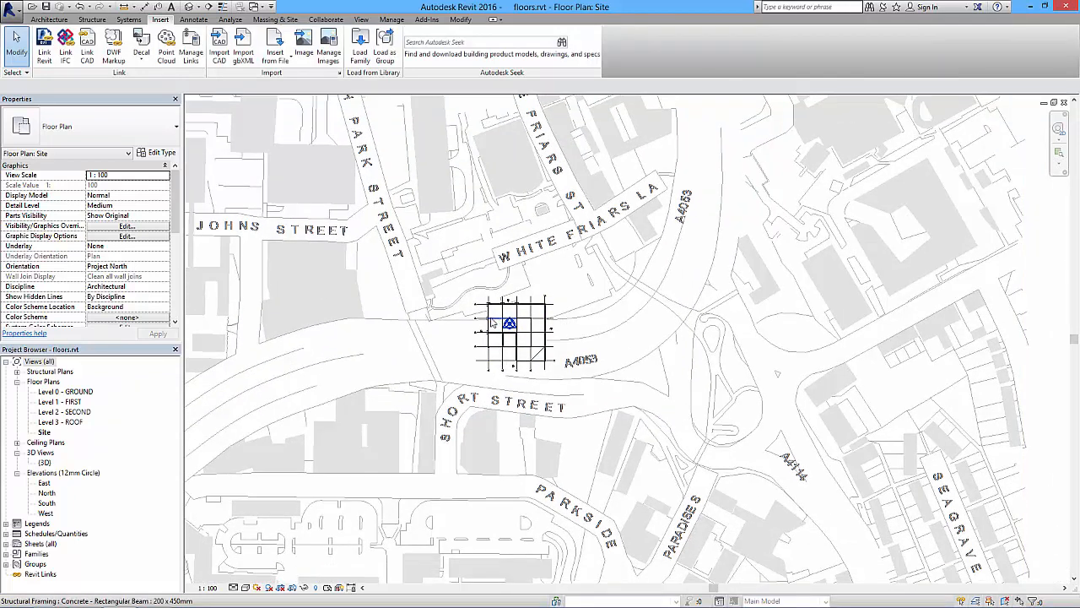
scroll(492, 322, "up", 1)
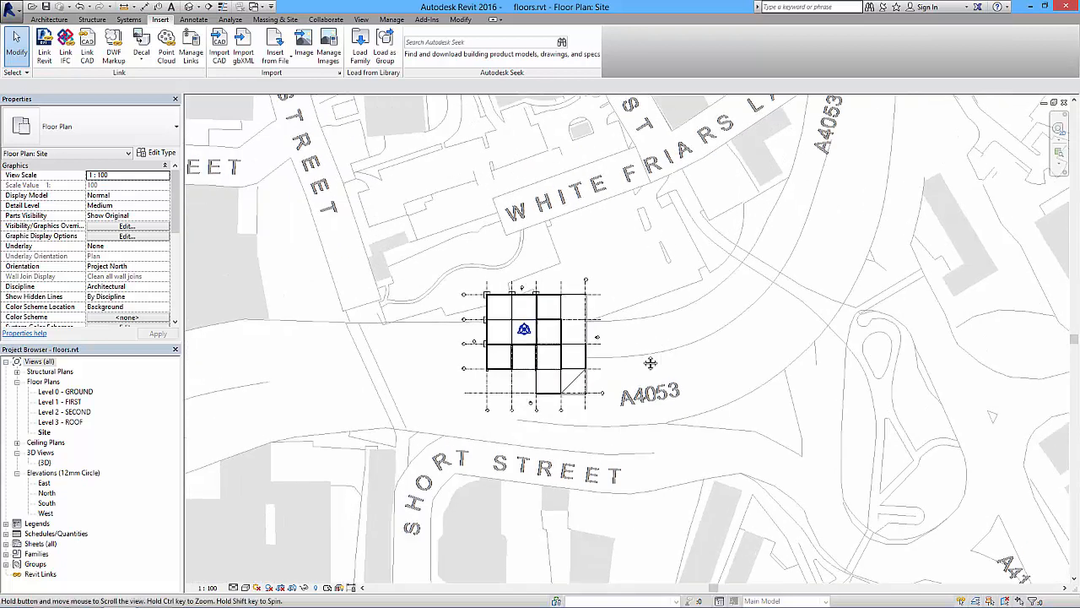
middle_click_drag(381, 254, 351, 291)
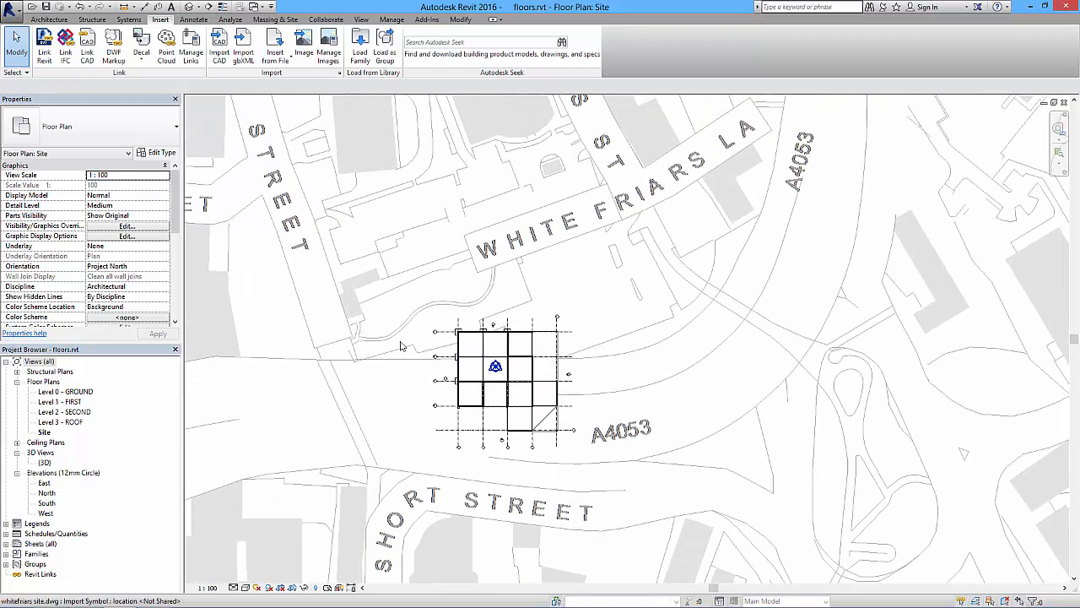
middle_click_drag(543, 115, 553, 200)
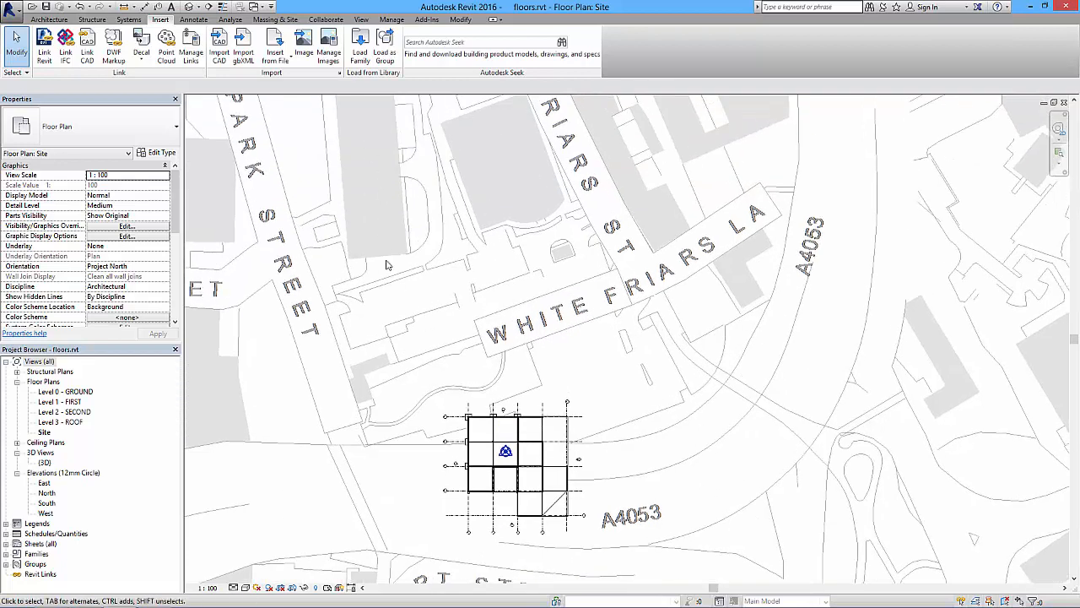
scroll(607, 253, "down", 4)
middle_click_drag(605, 264, 552, 266)
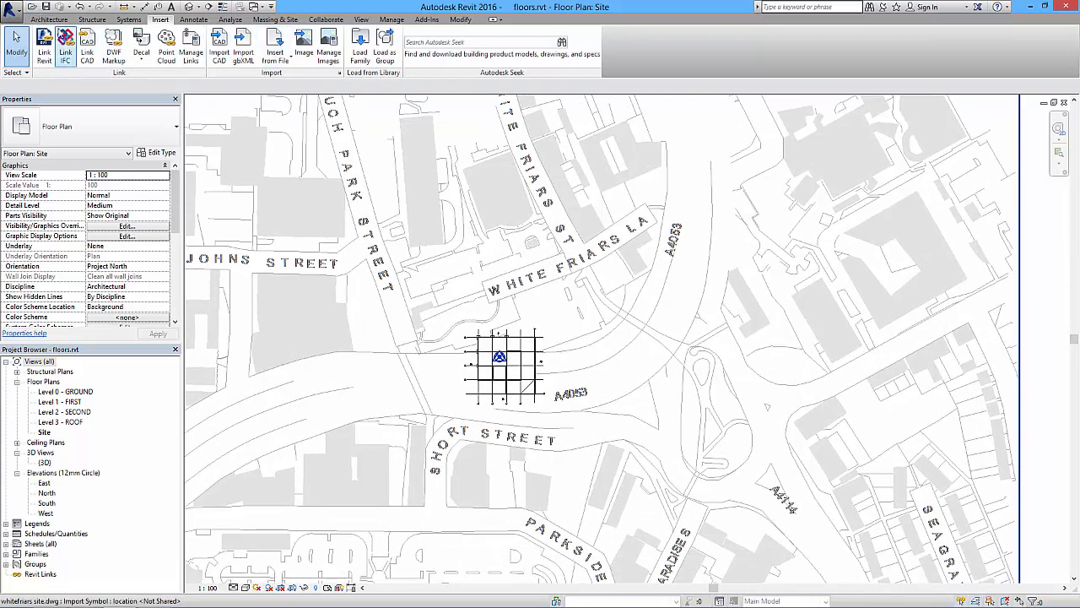
left_click(49, 18)
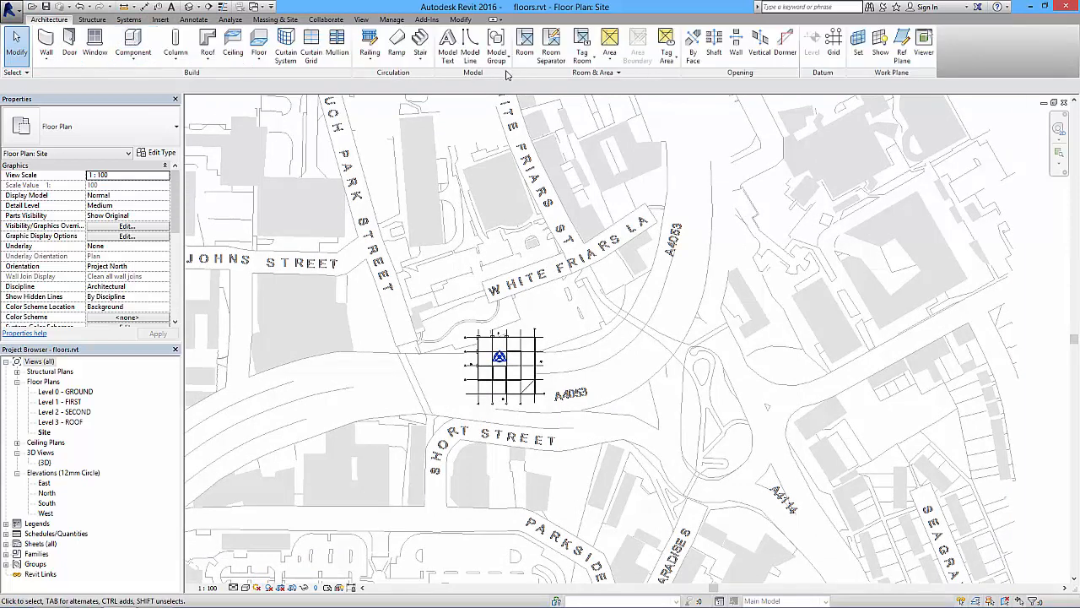
left_click(471, 44)
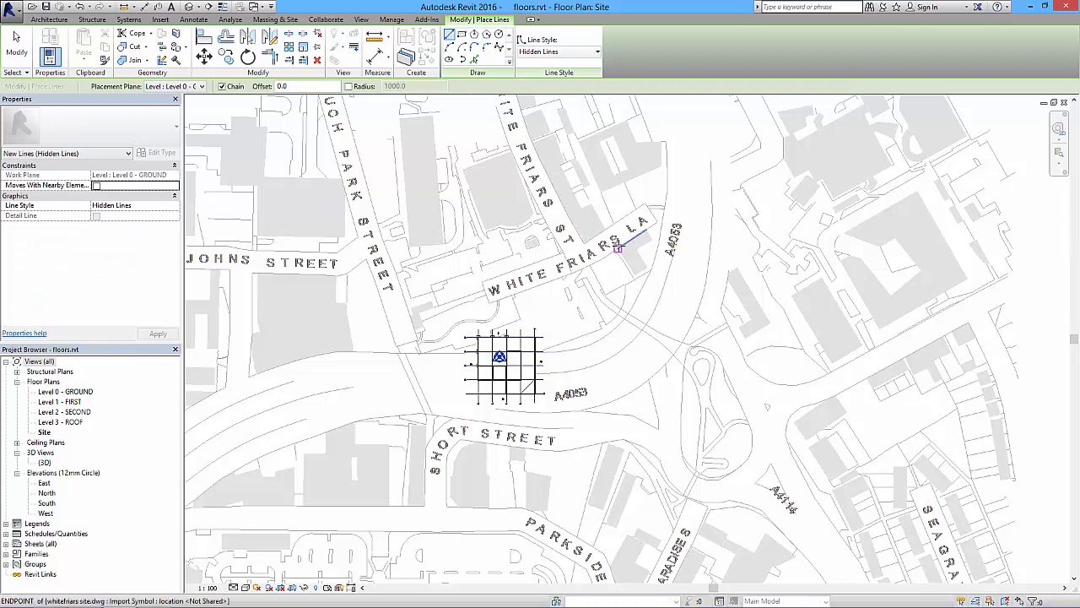
left_click(618, 247)
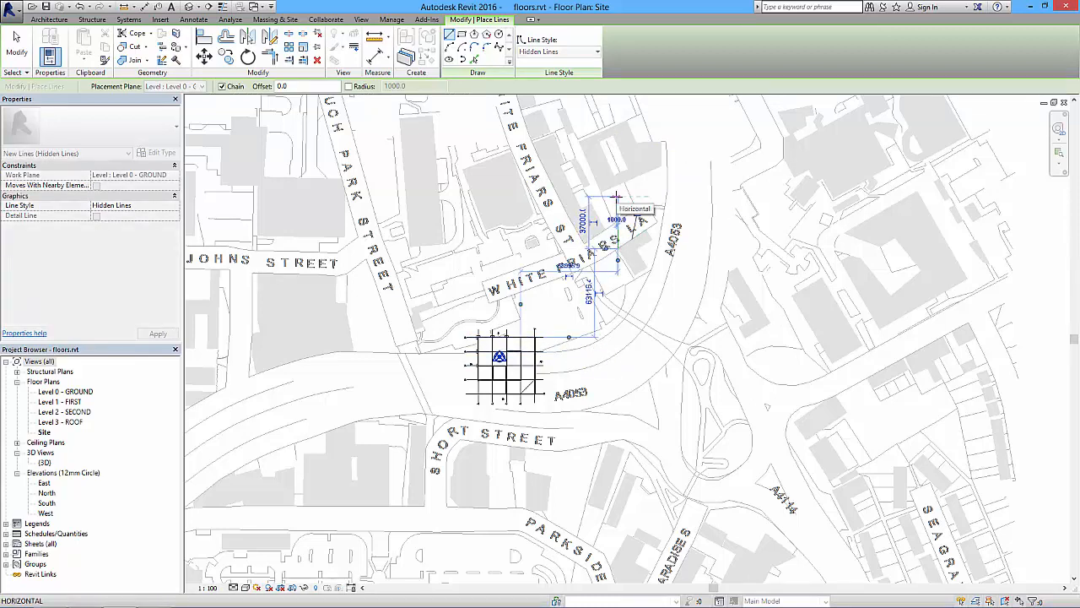
key("Escape")
key("Escape")
Rotate the imported map together with the vertical model line by 180° about the default rotation centre
scroll(632, 251, "up", 2)
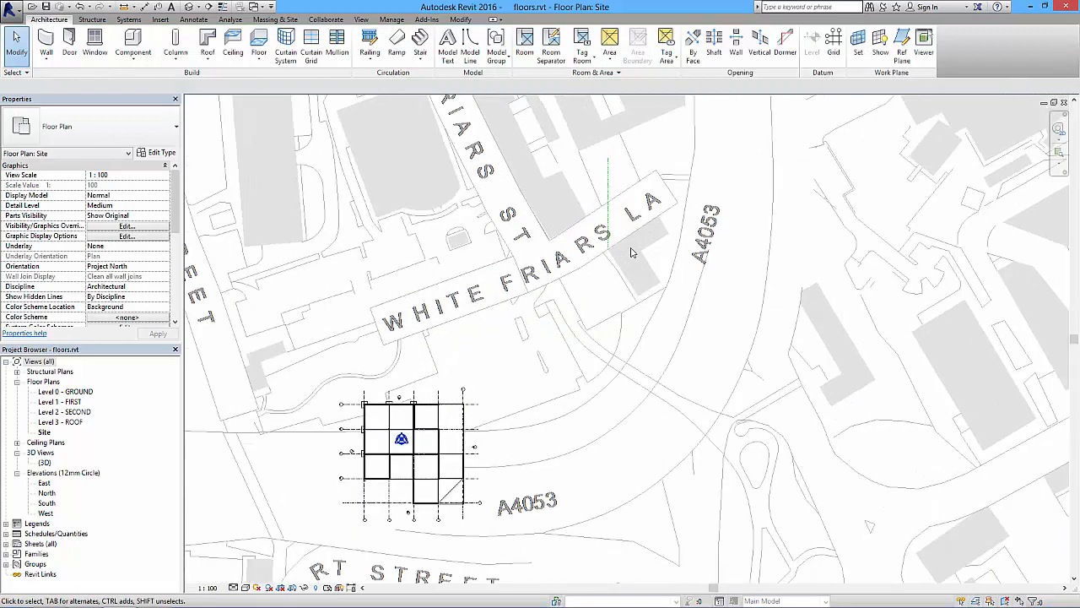
scroll(632, 251, "up", 2)
middle_click_drag(632, 252, 665, 194)
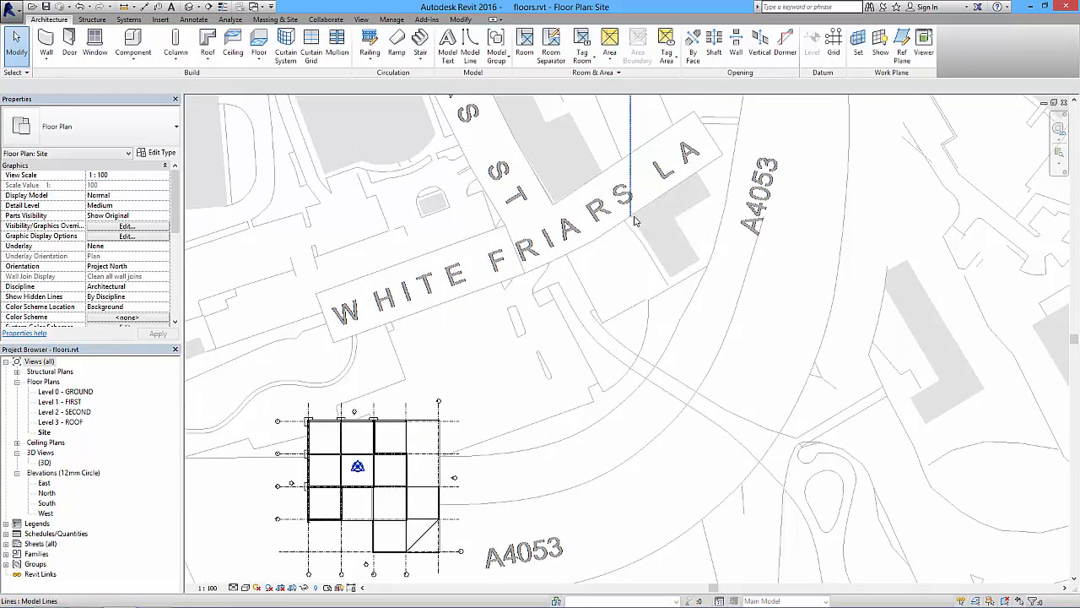
middle_click_drag(527, 349, 510, 308)
scroll(503, 301, "down", 2)
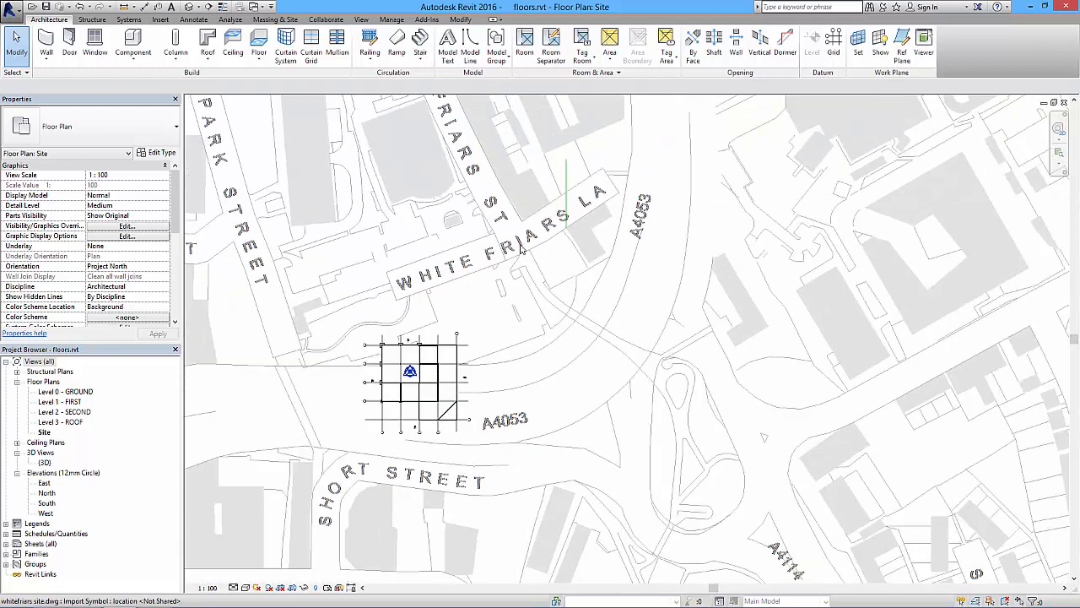
scroll(548, 259, "down", 1)
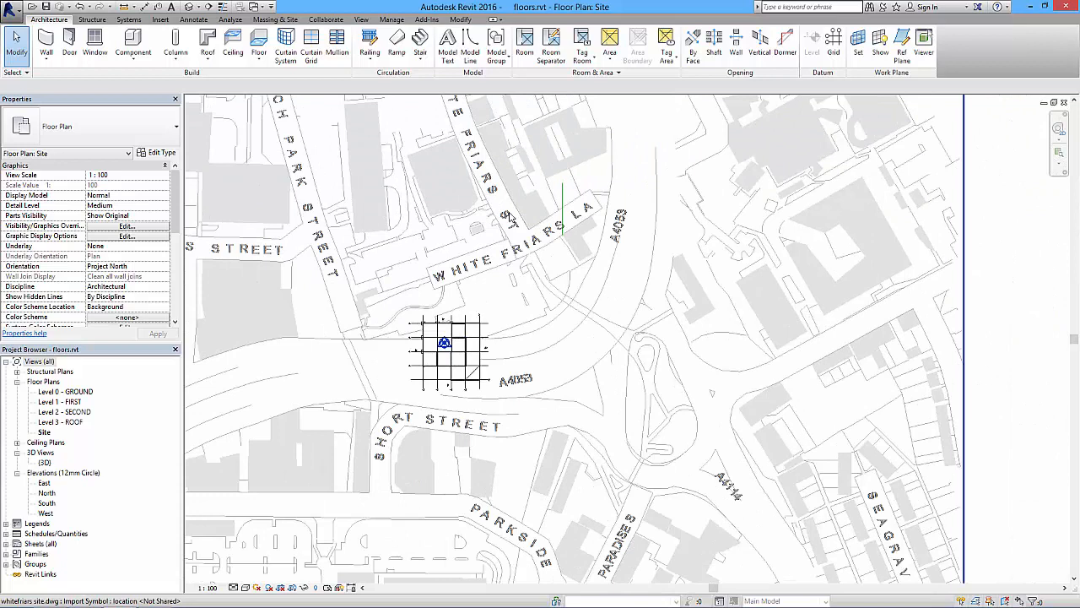
left_click(561, 288)
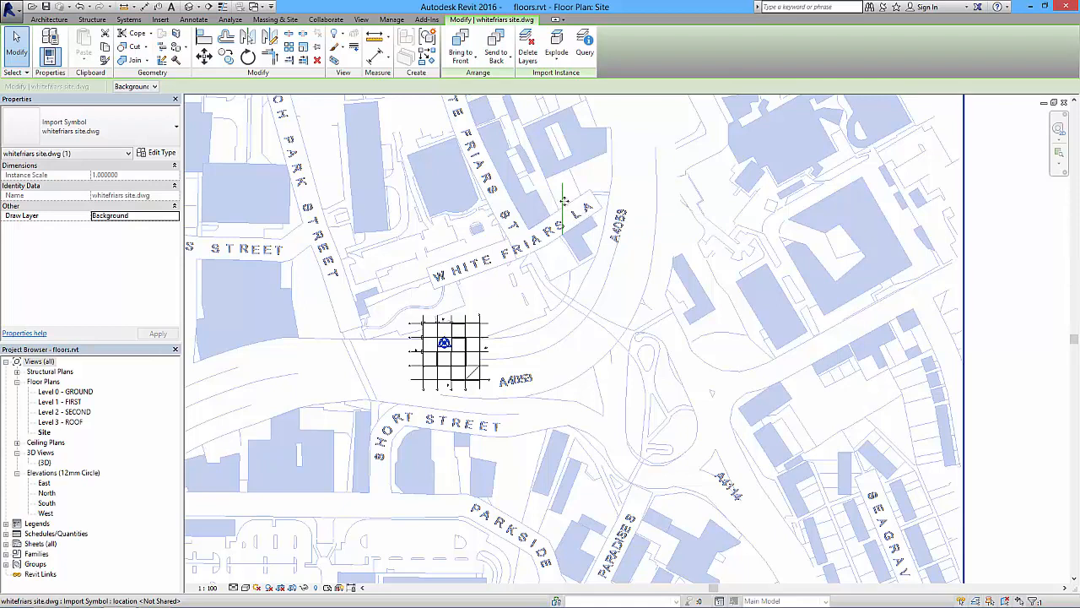
left_click(590, 205, "ctrl")
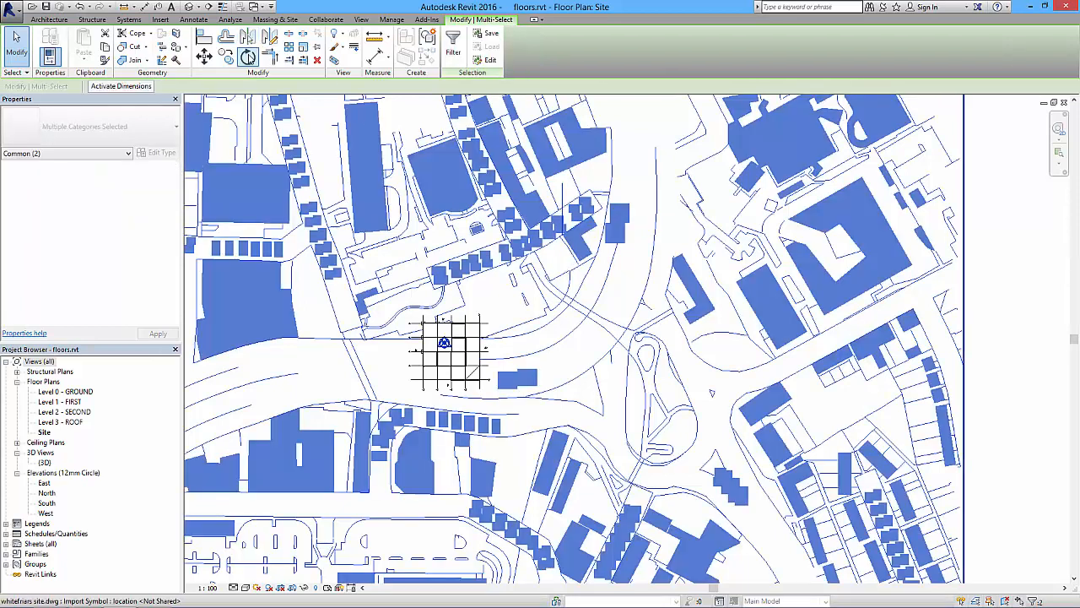
left_click(248, 56)
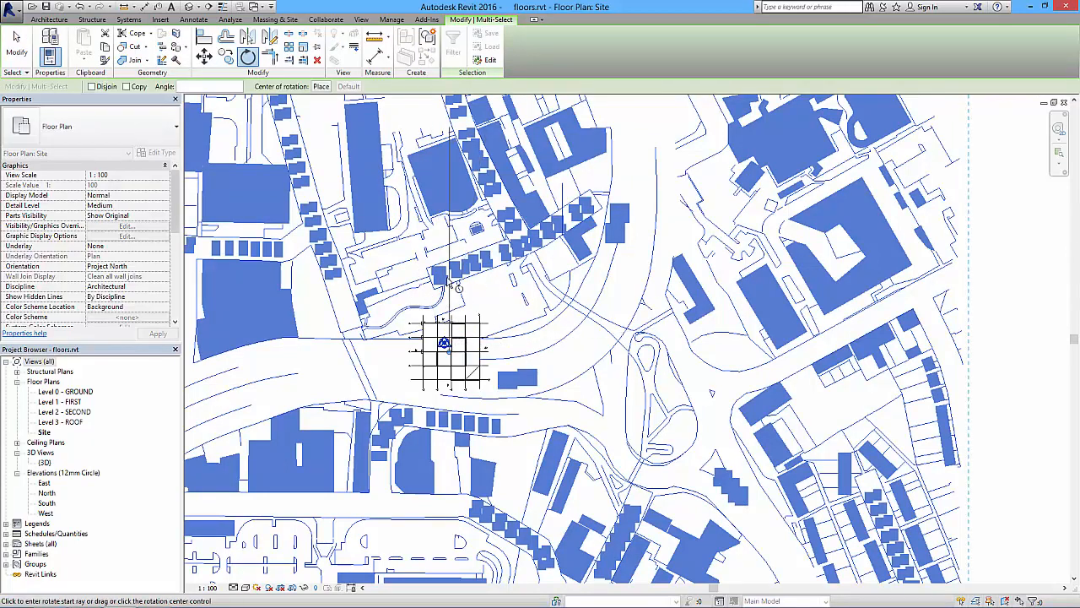
middle_click_drag(514, 326, 510, 231)
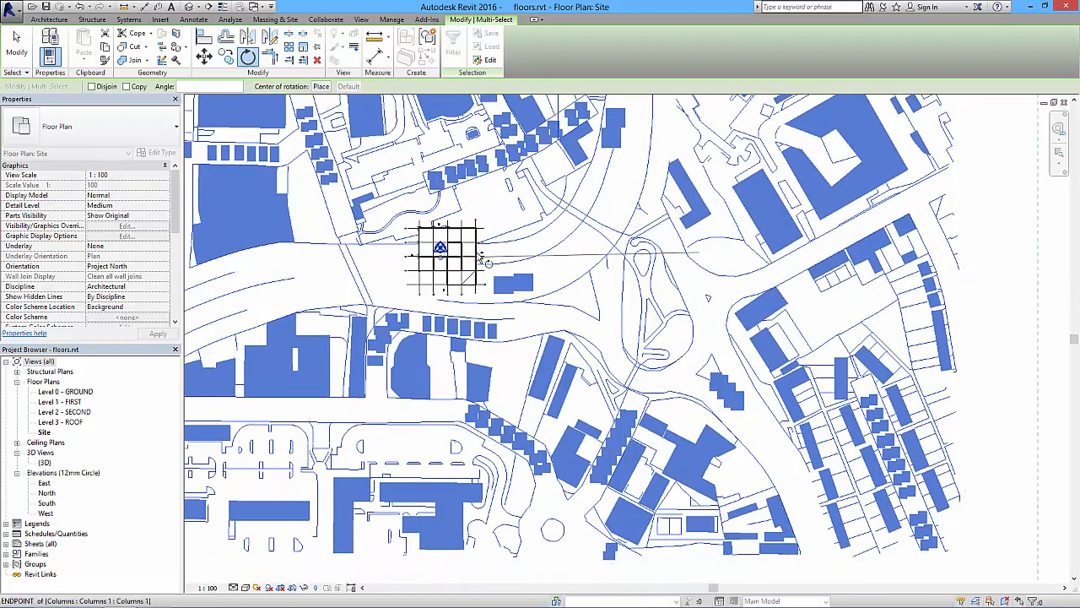
scroll(478, 258, "up", 2)
middle_click_drag(476, 264, 448, 307)
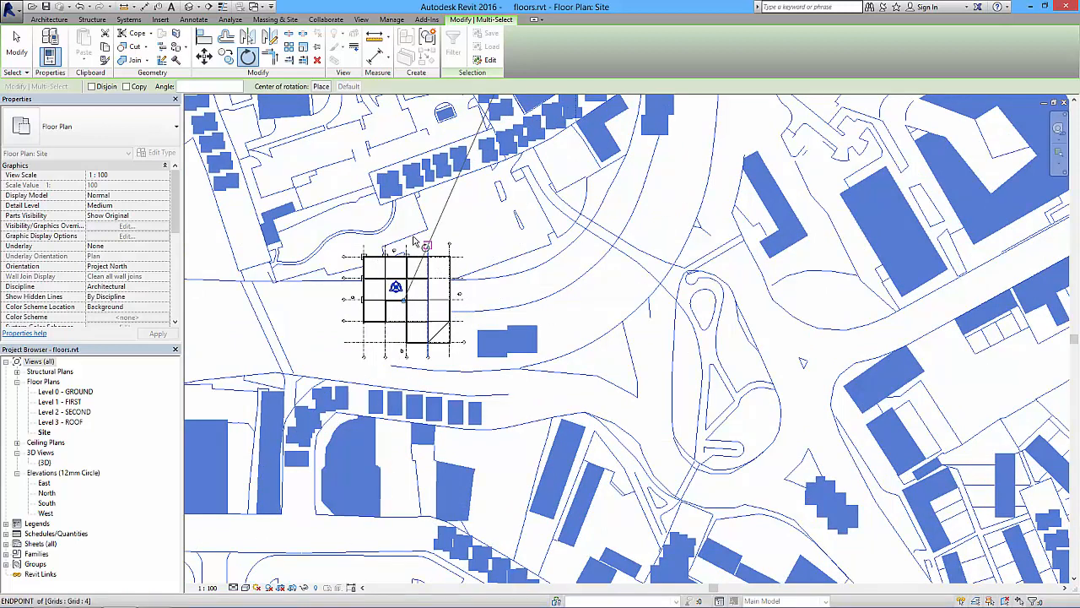
left_click(404, 212)
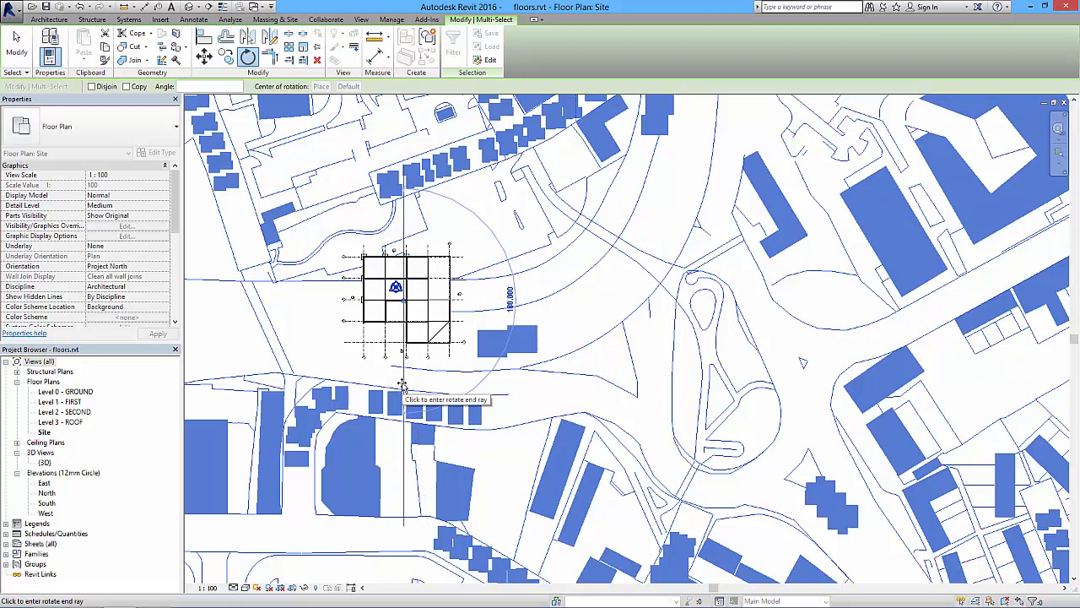
left_click(404, 387)
Move the map and model line with Constrain turned off, from the site boundary's corner to the end of grid A
middle_click_drag(443, 395, 456, 307)
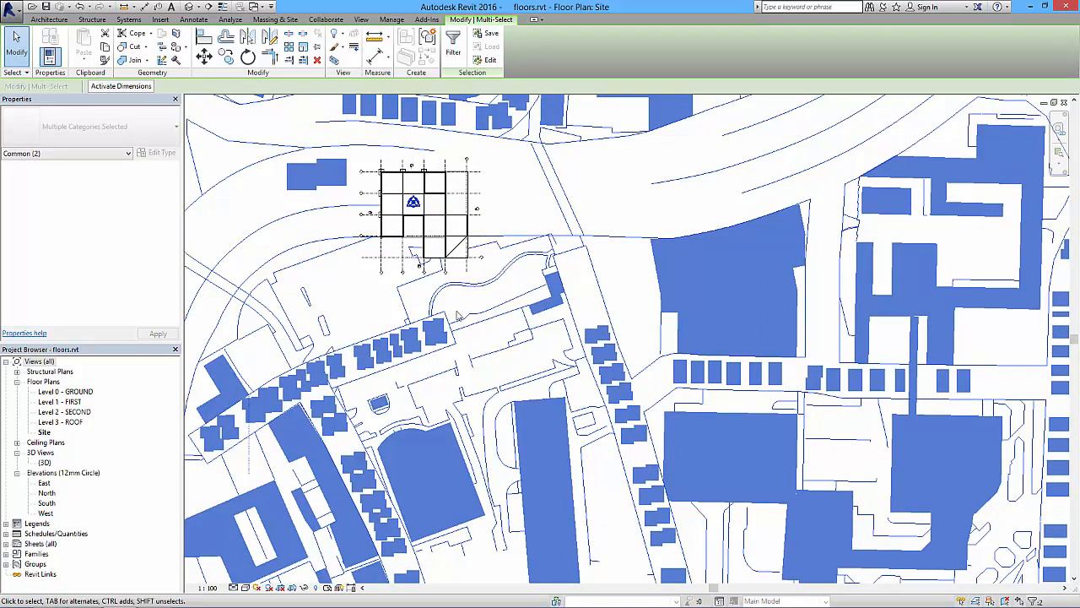
middle_click_drag(470, 313, 642, 323)
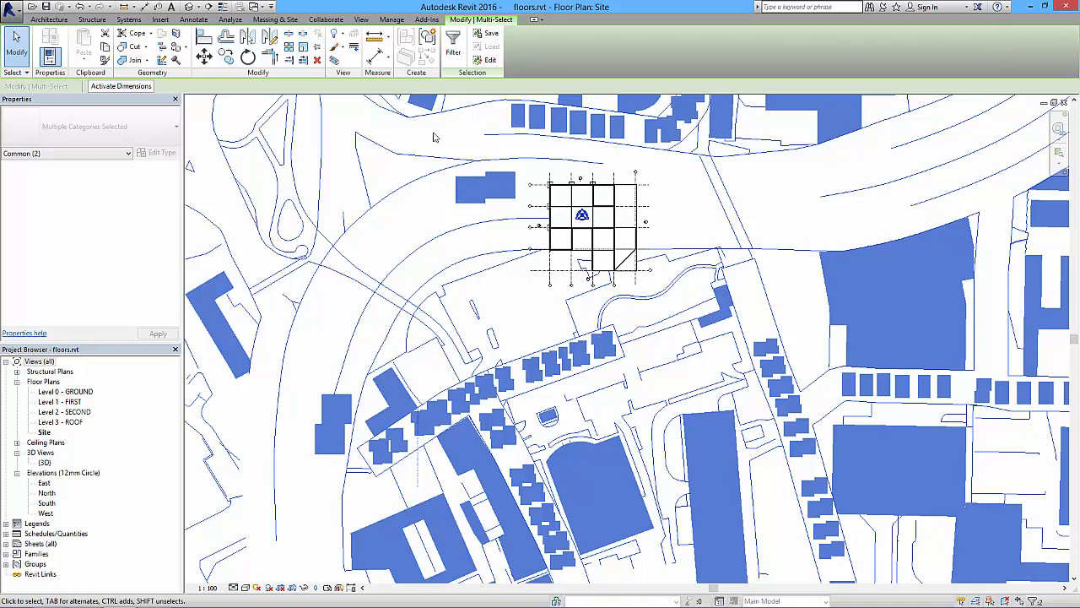
left_click(203, 56)
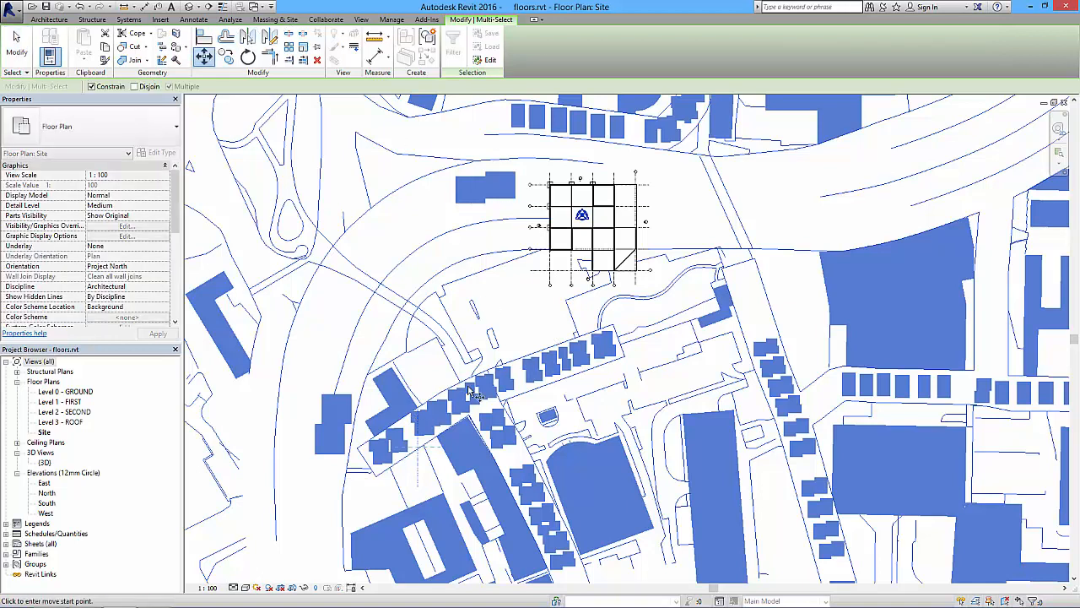
left_click(530, 250)
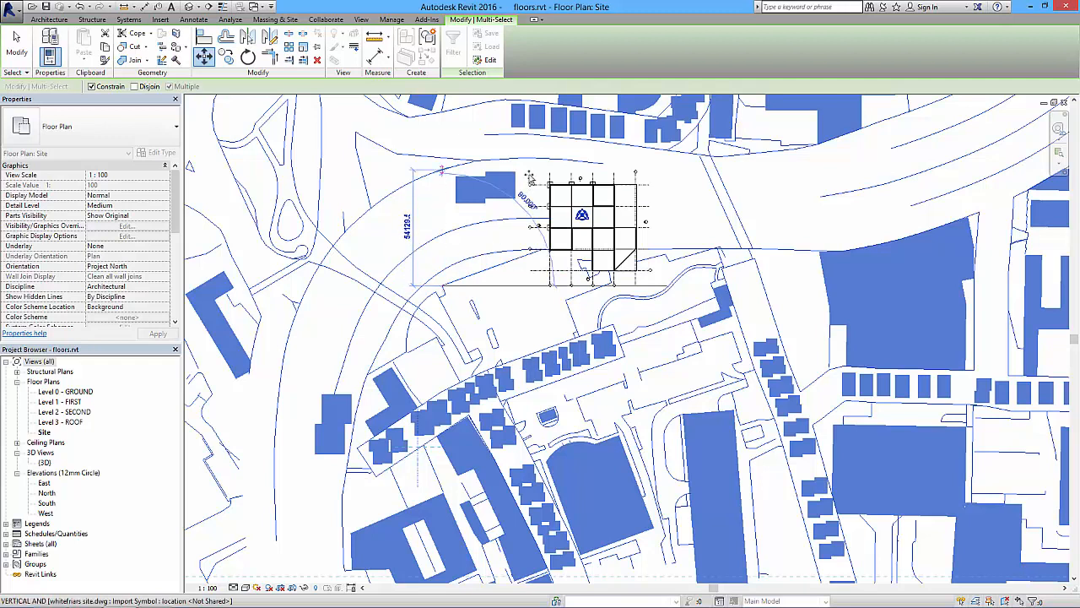
left_click(92, 88)
left_click(92, 88)
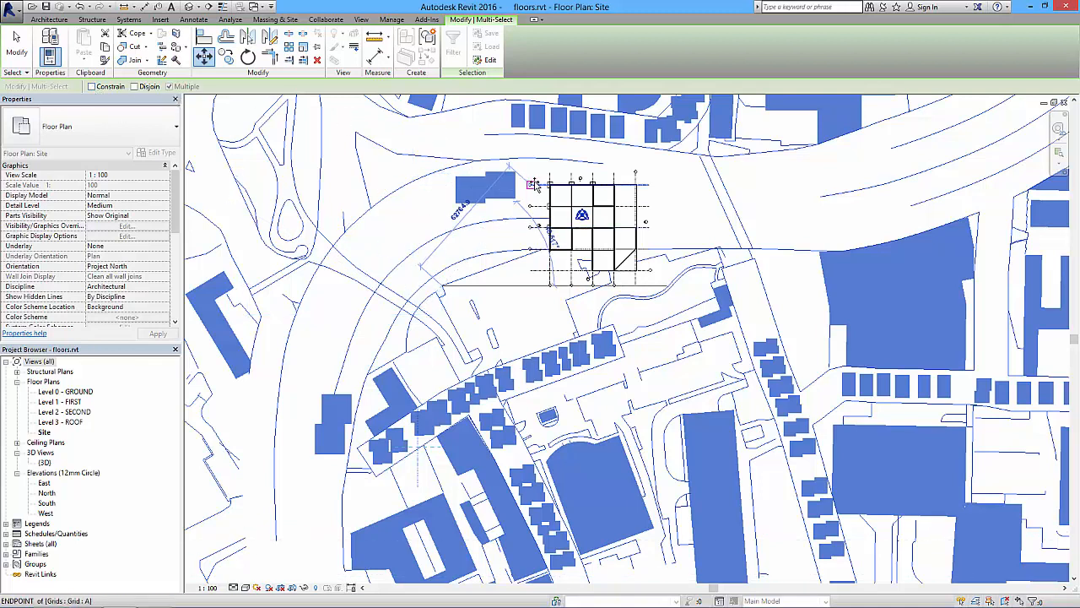
left_click(534, 184)
Rotate the map and model line about 20° clockwise around the site boundary's corner, making the boundary's upper edge parallel to the horizontal grids
scroll(534, 180, "up", 2)
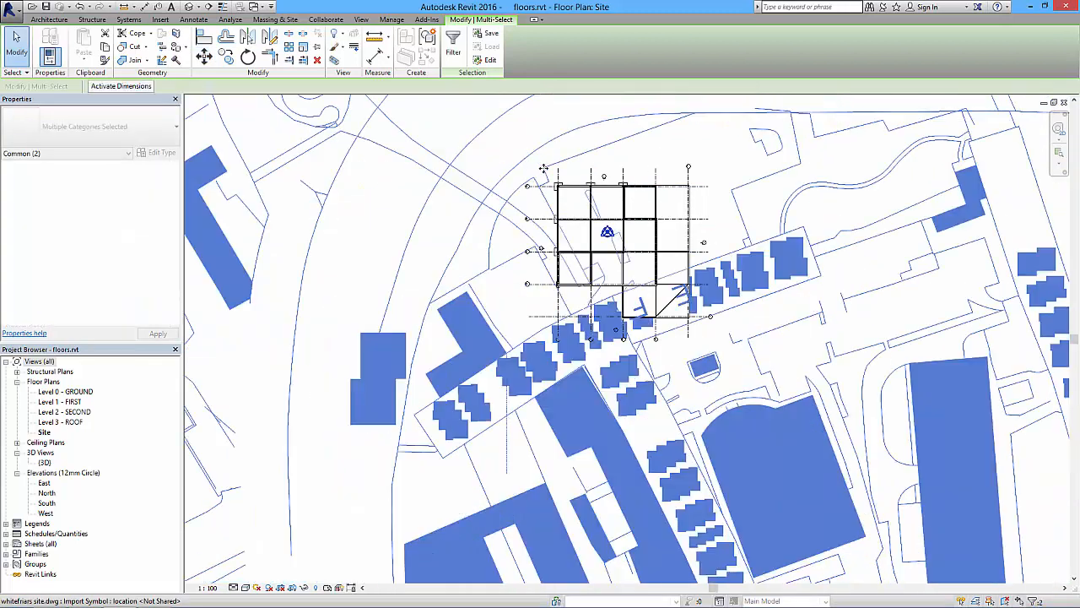
middle_click_drag(536, 248, 464, 216)
scroll(474, 216, "up", 1)
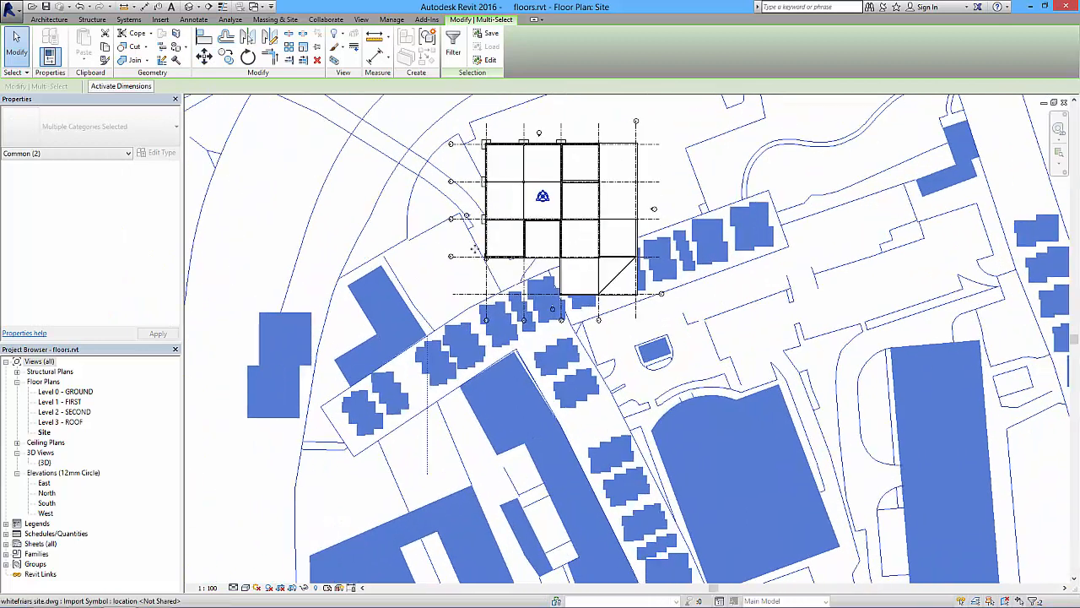
scroll(500, 278, "down", 1)
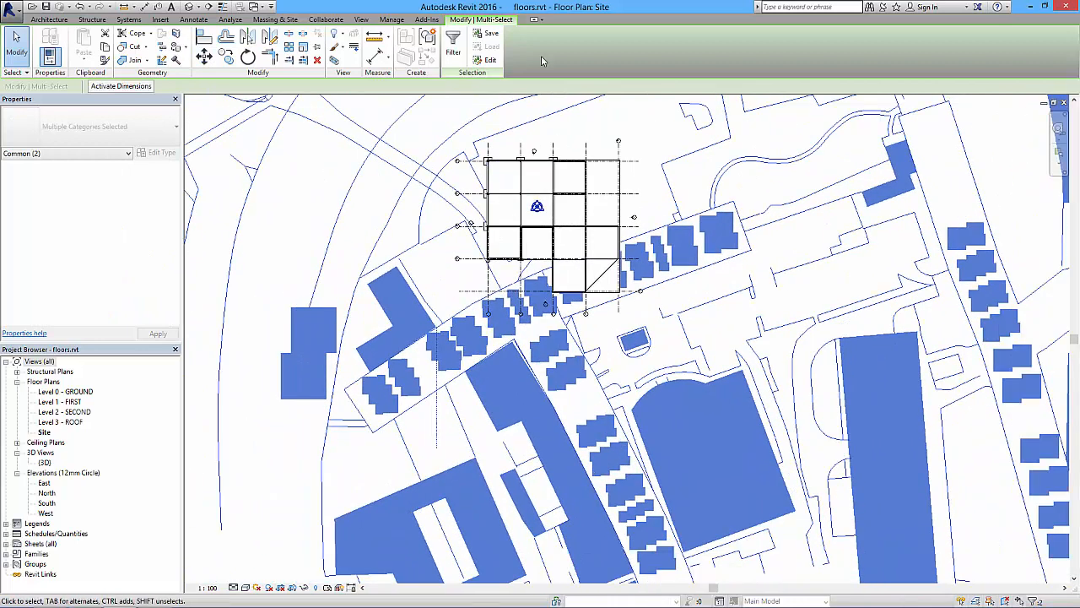
left_click(247, 57)
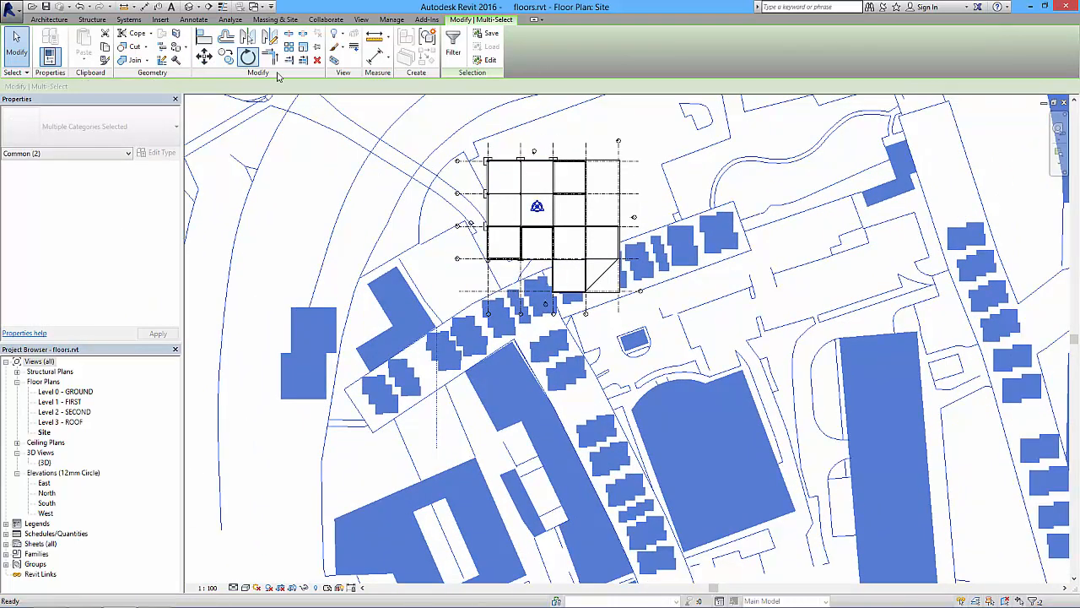
middle_click_drag(637, 254, 579, 373)
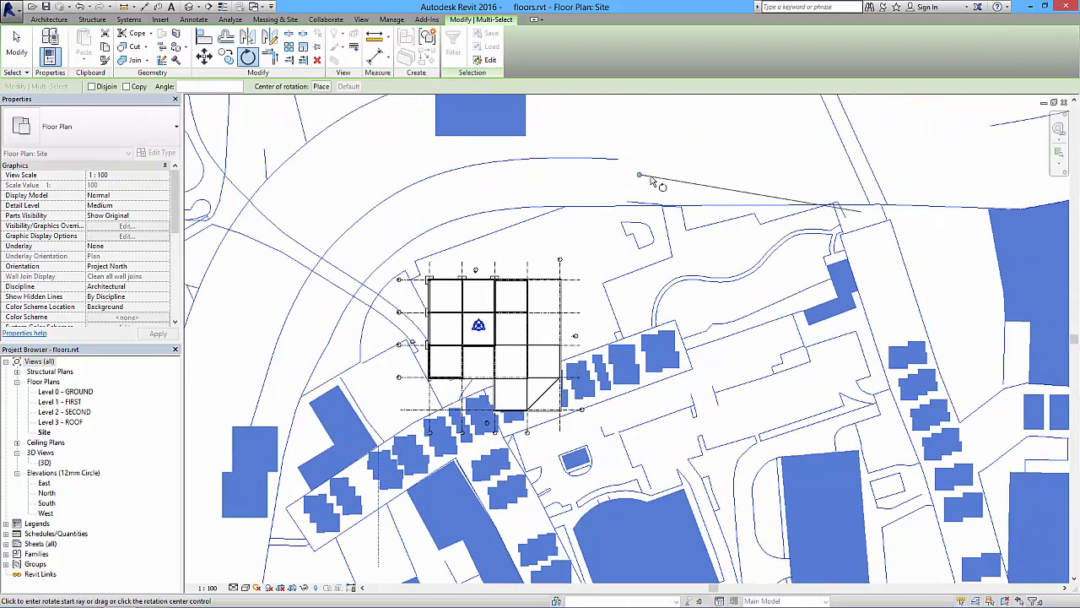
mouse_move(613, 194)
left_mouse_down()
mouse_move(488, 267)
mouse_move(416, 263)
left_mouse_up()
left_click(541, 223)
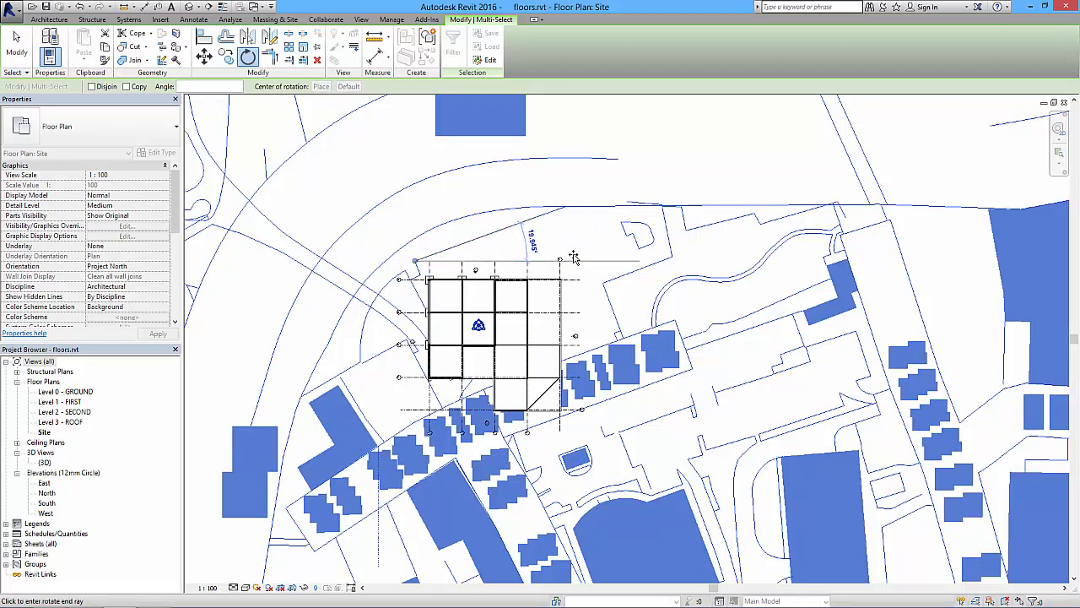
left_click(610, 259)
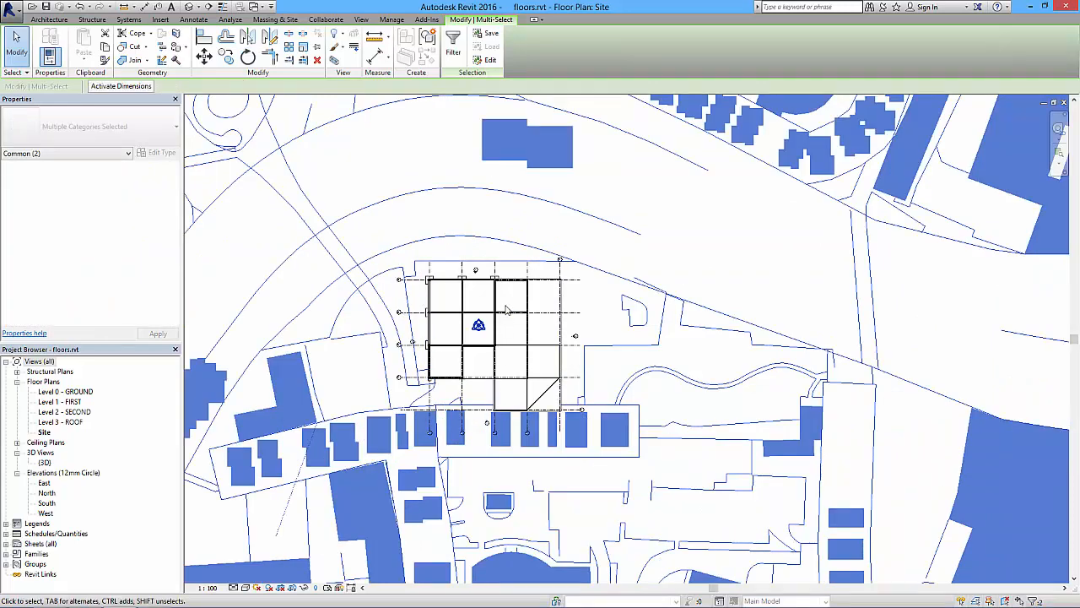
Move the map and marker line slightly downward so the building's lower edge clears the White Friars Lane boundary
left_click(203, 56)
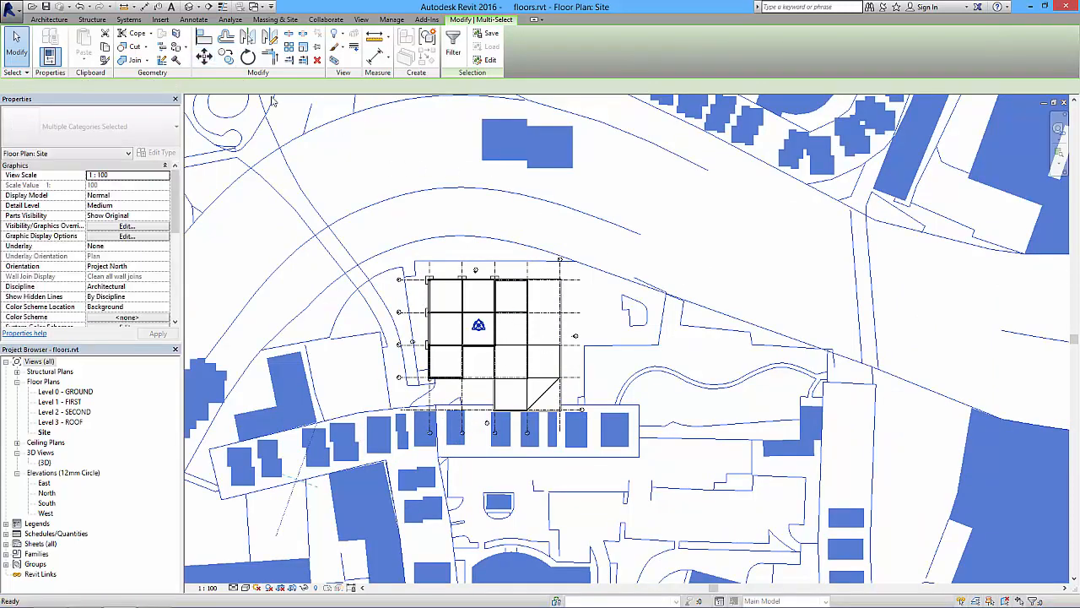
scroll(478, 285, "up", 3)
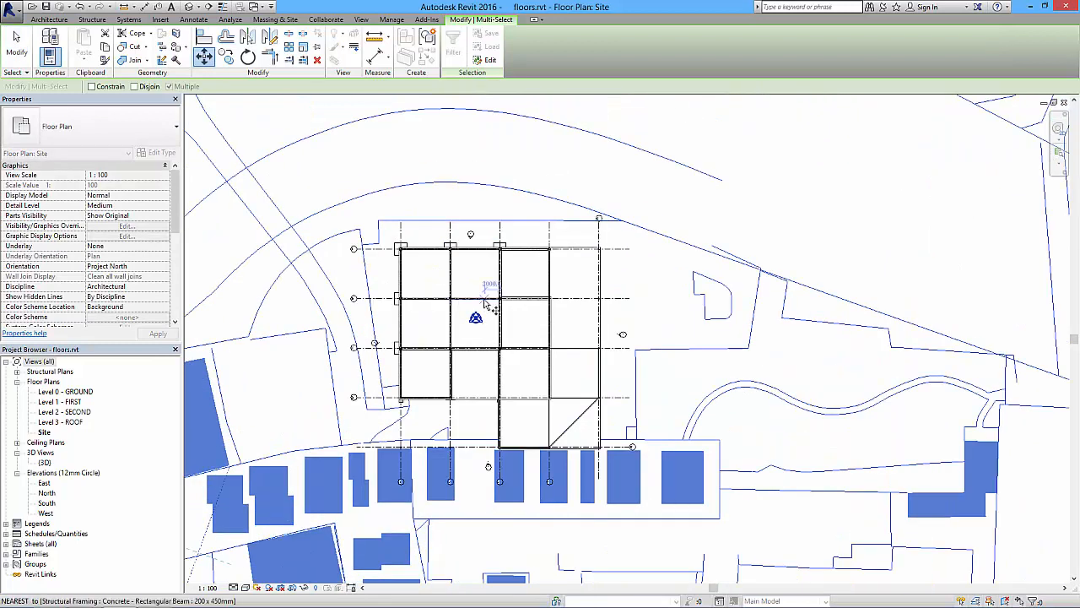
left_click(484, 211)
left_click(486, 226)
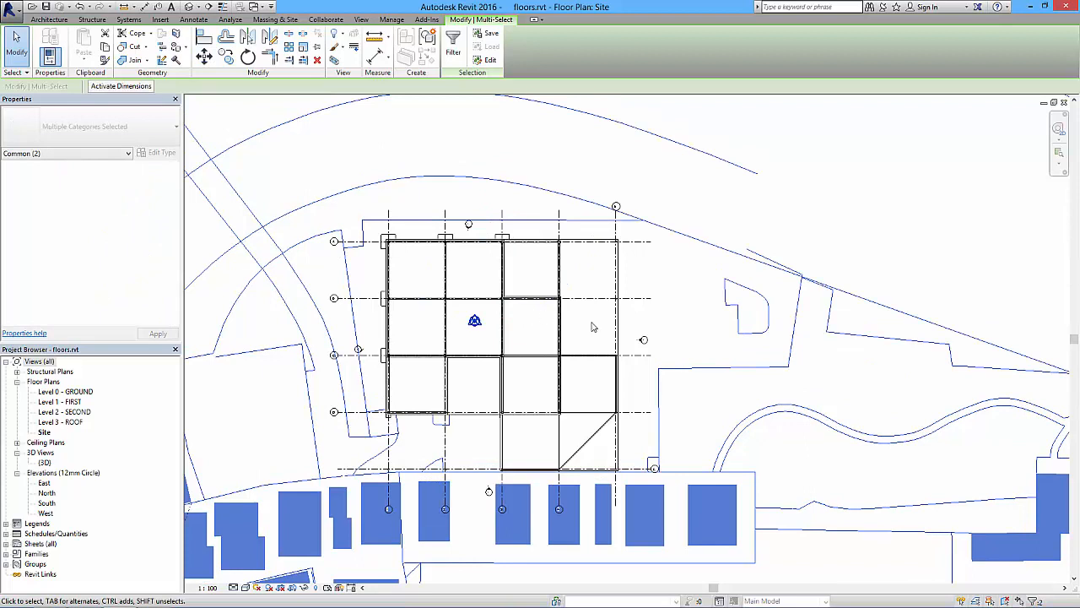
scroll(632, 349, "up", 1)
middle_click_drag(631, 350, 633, 250)
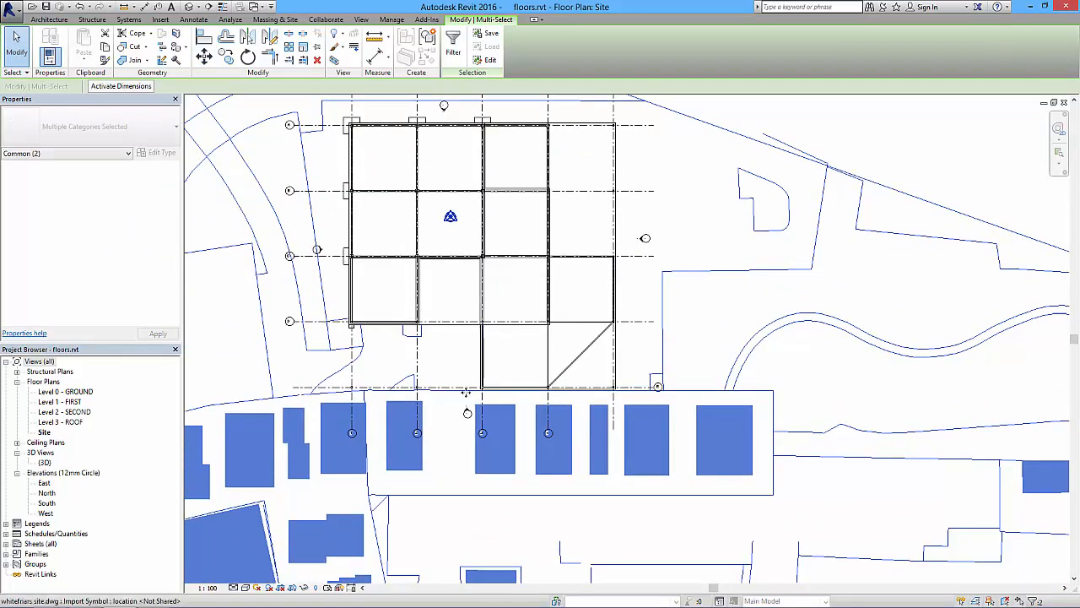
scroll(472, 388, "down", 3)
middle_click_drag(485, 324, 603, 319)
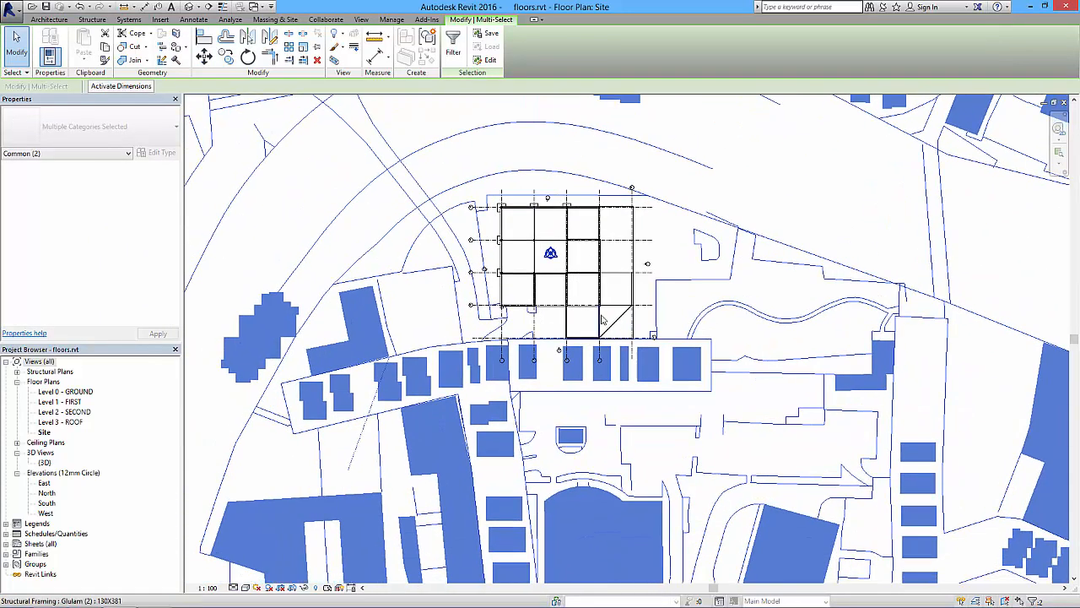
scroll(492, 349, "down", 1)
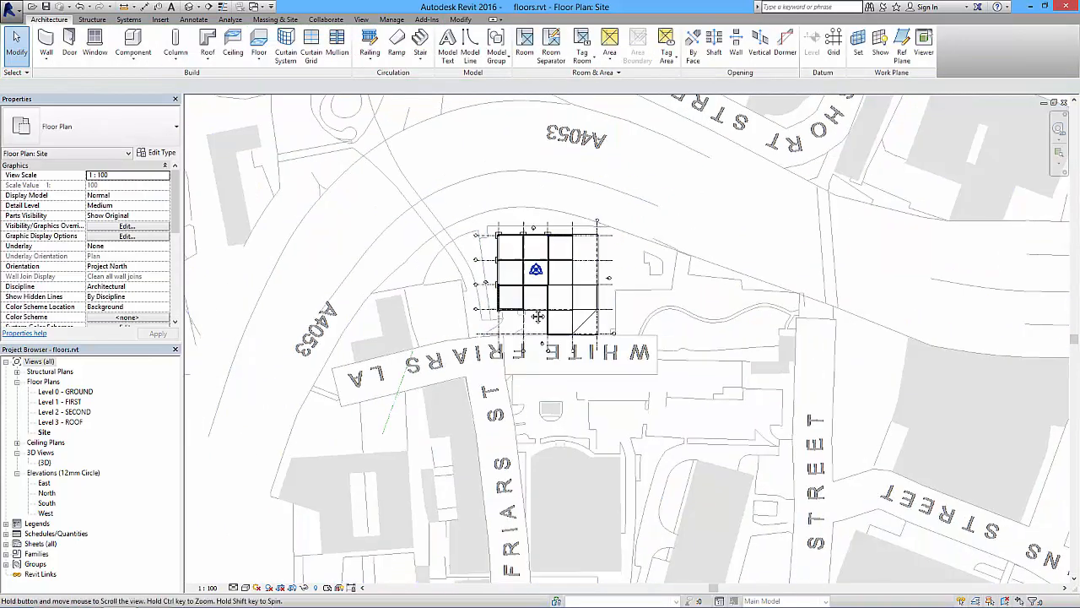
middle_click_drag(540, 335, 517, 287)
scroll(544, 270, "down", 2)
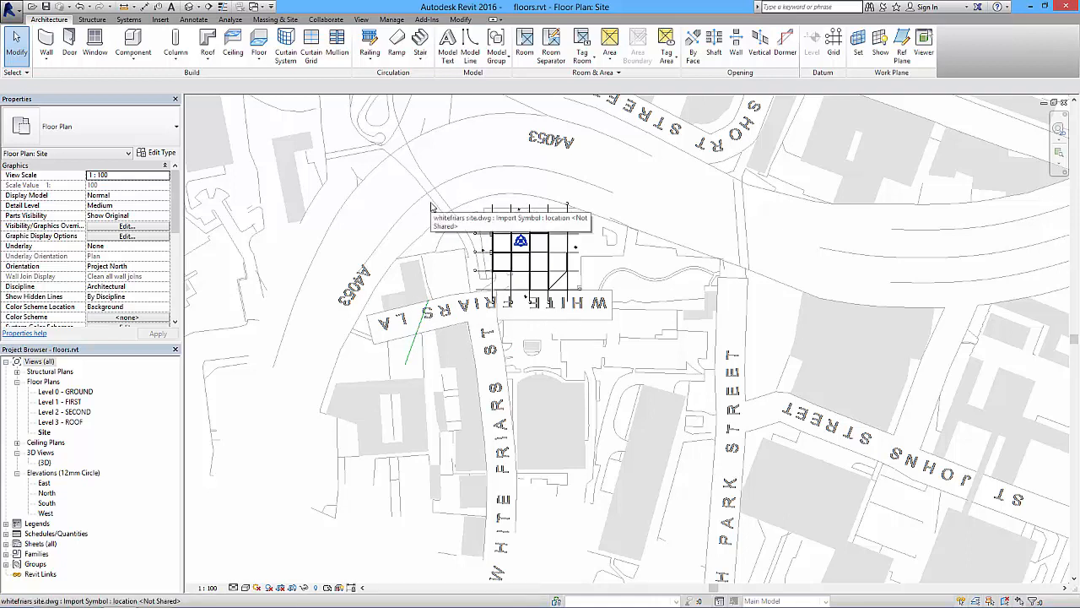
Set the Site plan's orientation to True North
left_click(140, 267)
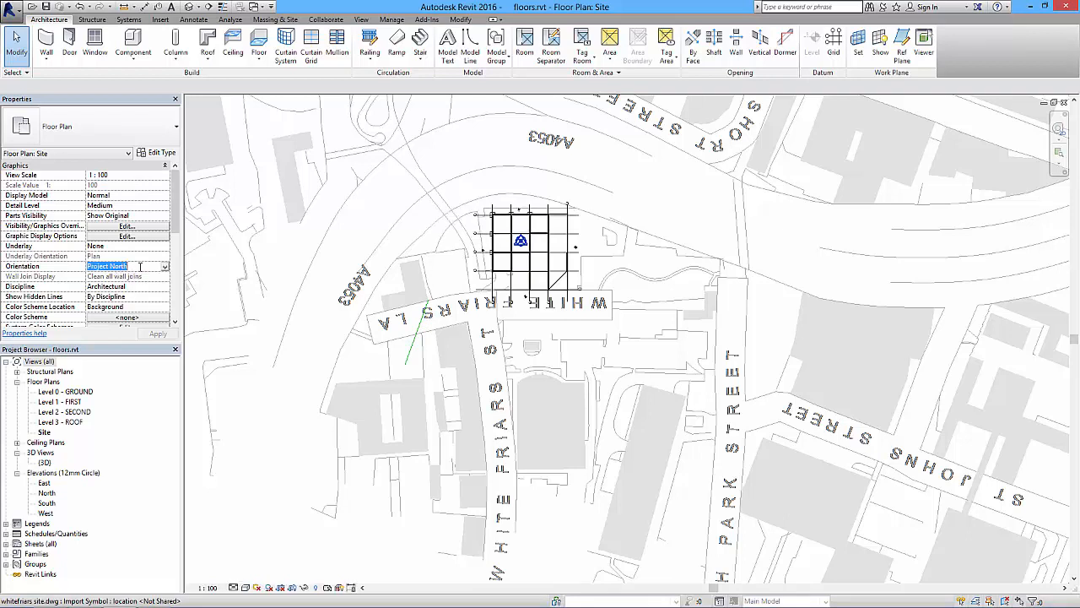
left_click(165, 267)
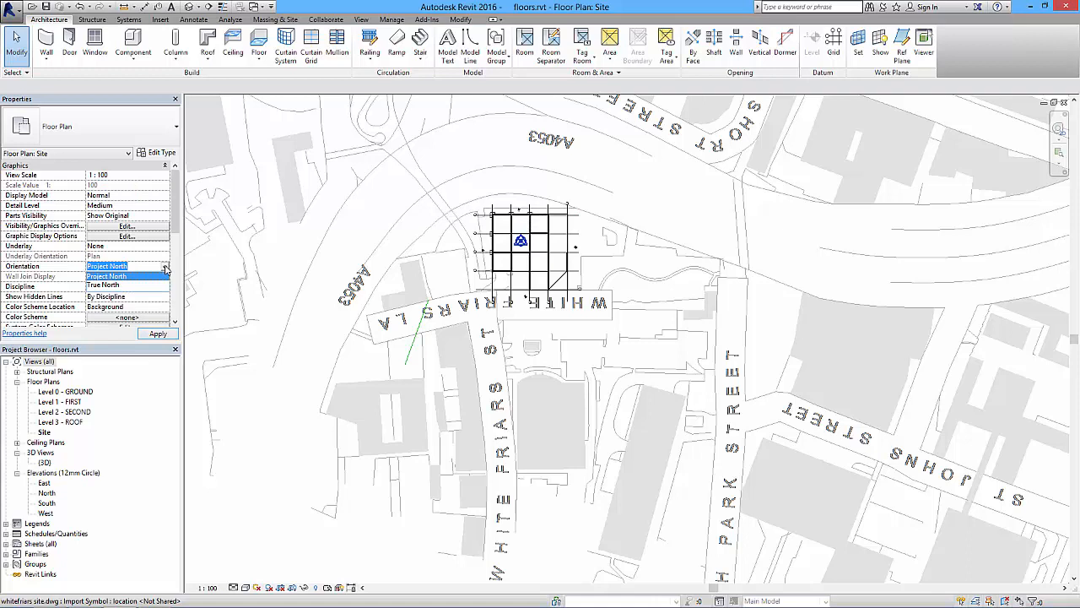
left_click(108, 285)
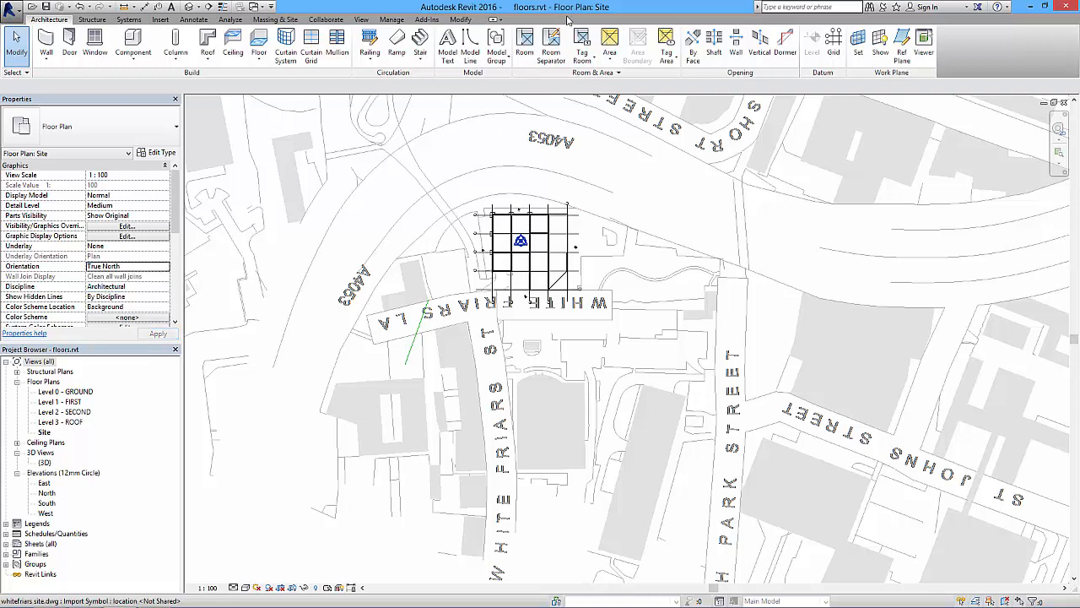
Rotate True North by about 160° around the marker line's end at the building corner, turning the line to point vertically upward
left_click(391, 20)
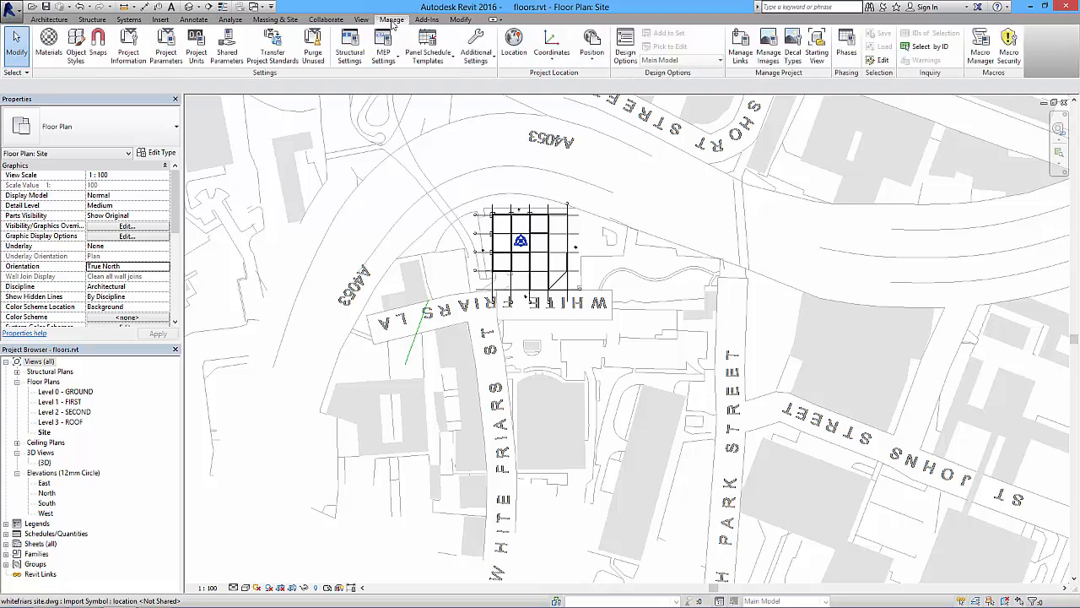
left_click(593, 57)
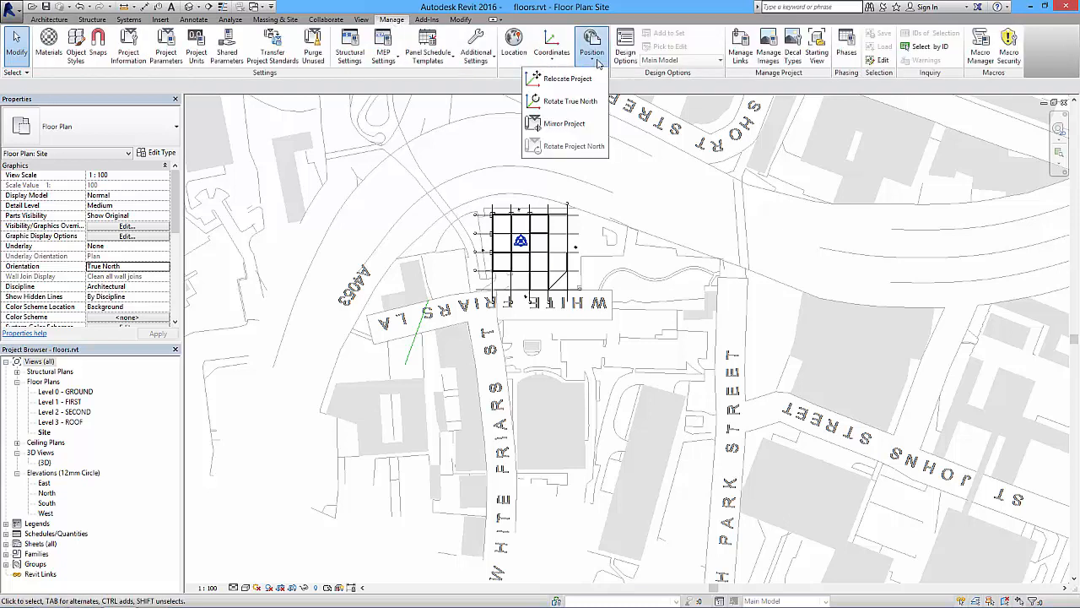
left_click(574, 103)
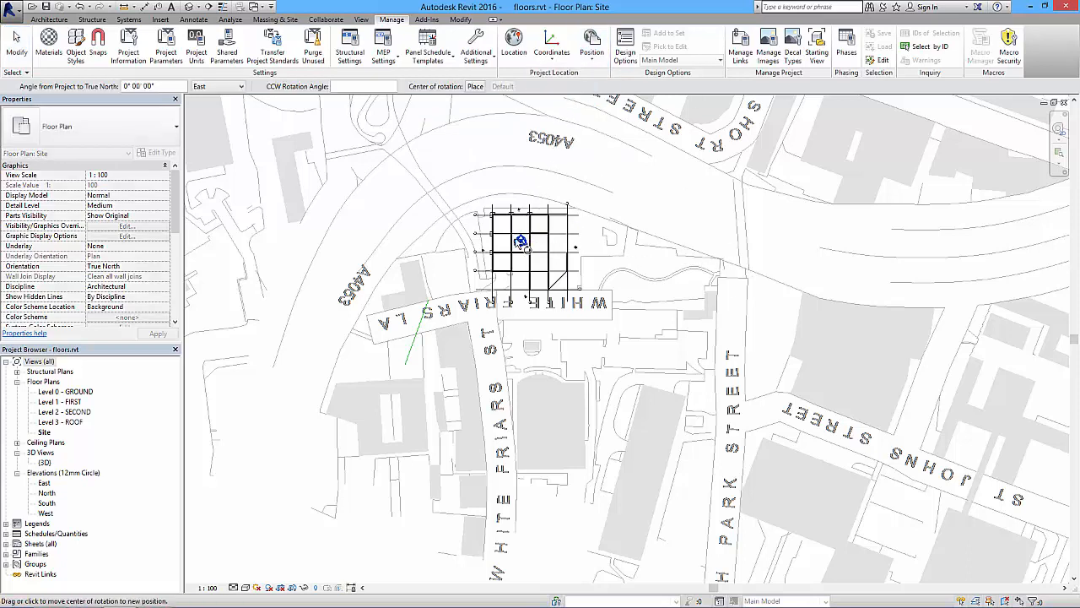
left_click(519, 244)
left_click(428, 301)
left_click(412, 364)
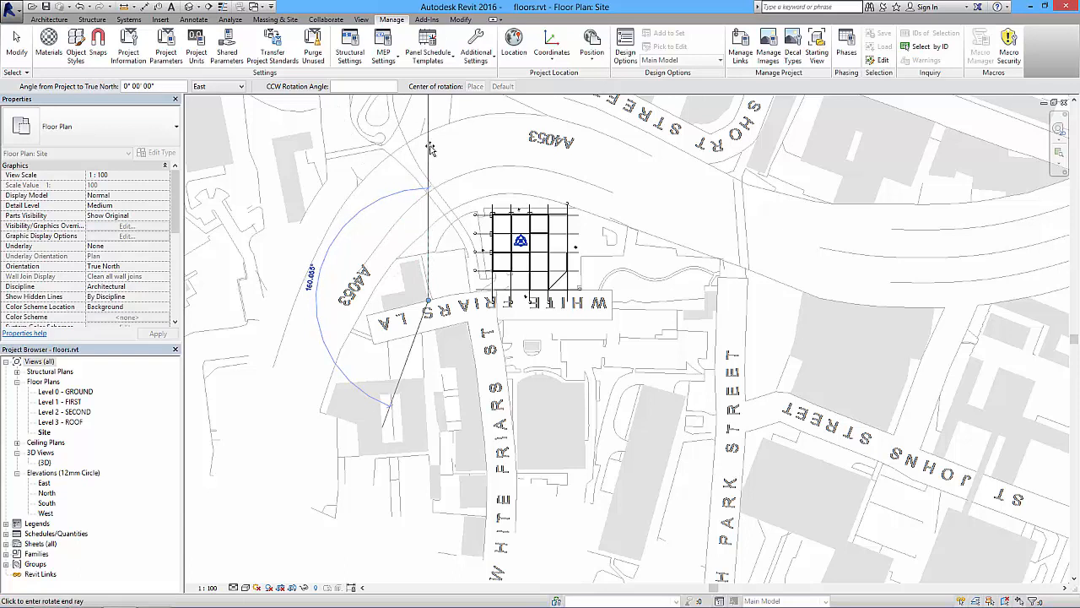
left_click(429, 145)
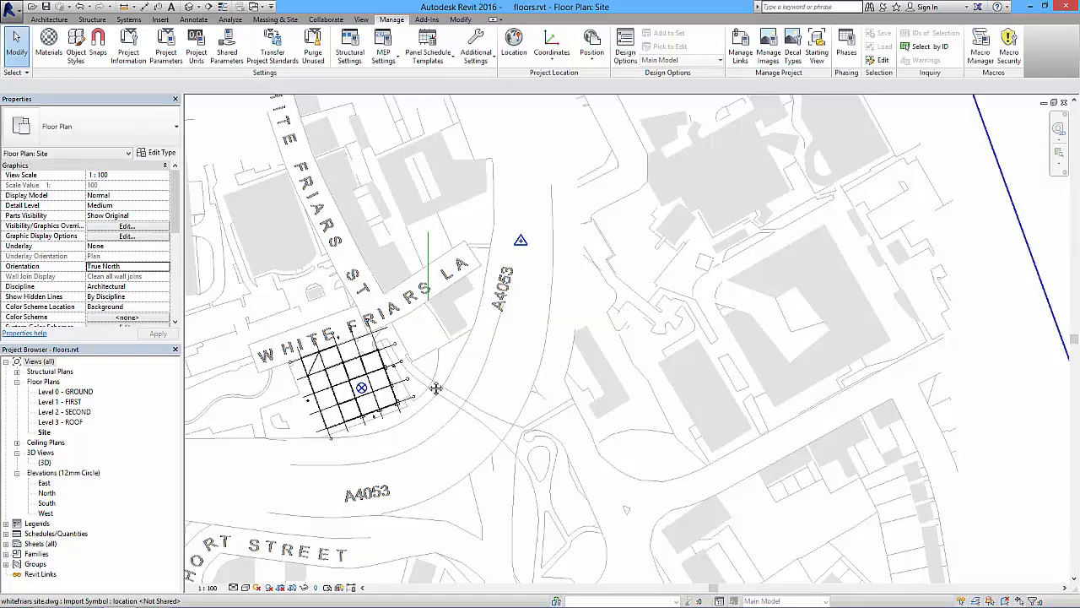
middle_click_drag(440, 391, 539, 310)
scroll(539, 310, "down", 2)
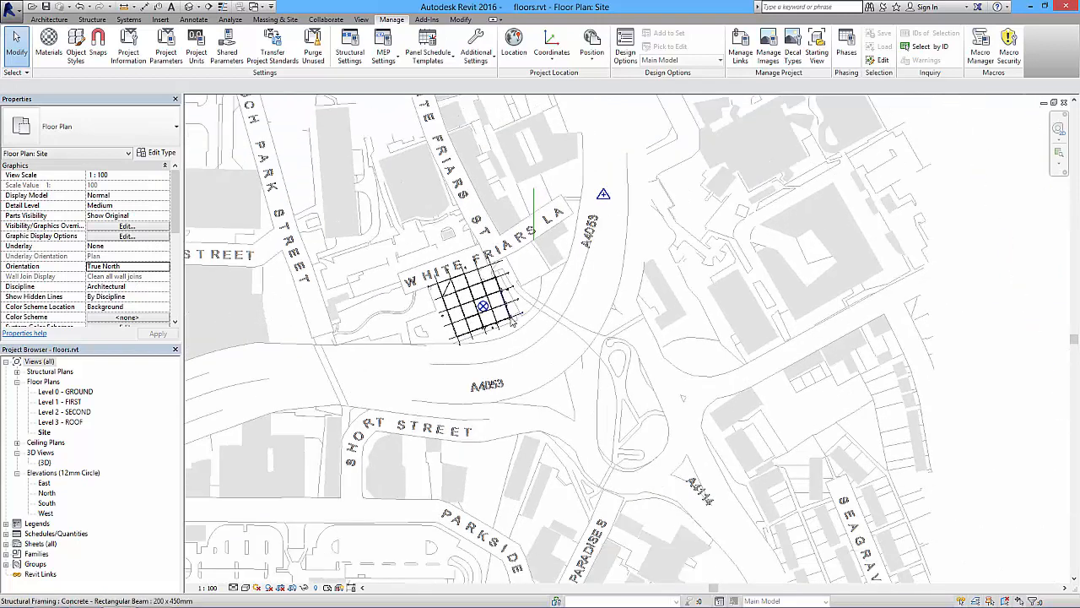
scroll(511, 323, "up", 2)
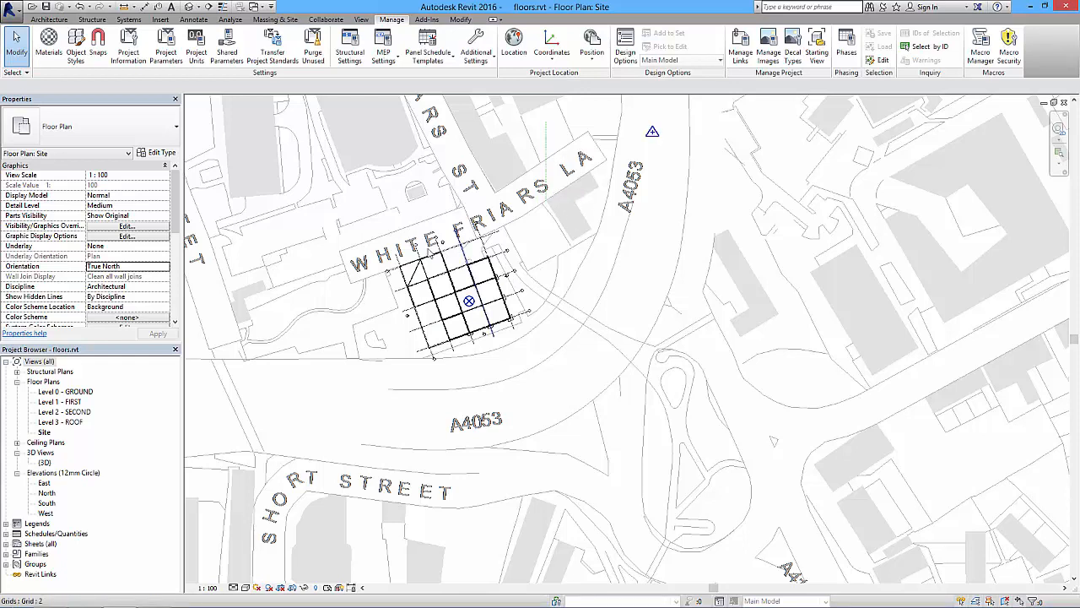
Set the Site plan's orientation back to Project North
left_click(166, 267)
left_click(121, 278)
left_click(158, 334)
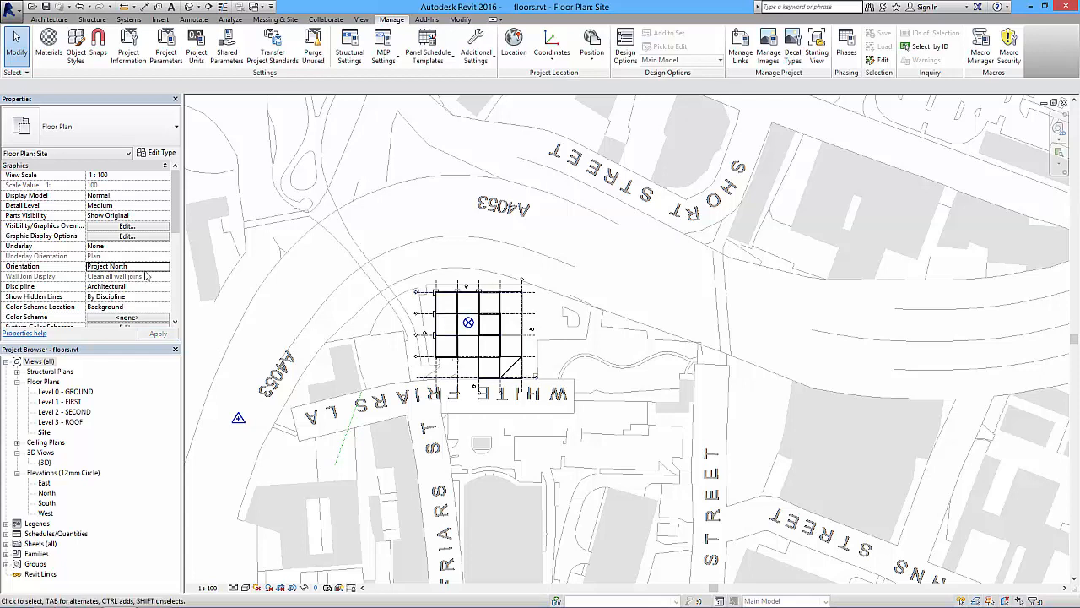
middle_click_drag(406, 381, 453, 311)
scroll(453, 310, "up", 1)
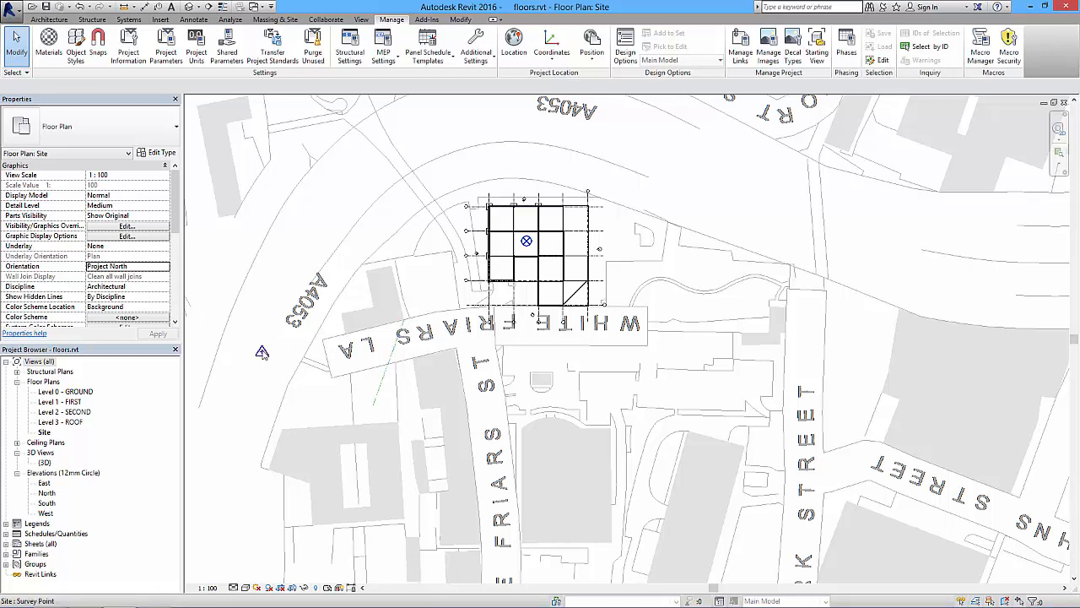
Unclip the survey point and move it to the marker line's end at the building corner beside White Friars Lane
left_click(289, 346)
left_click(247, 336)
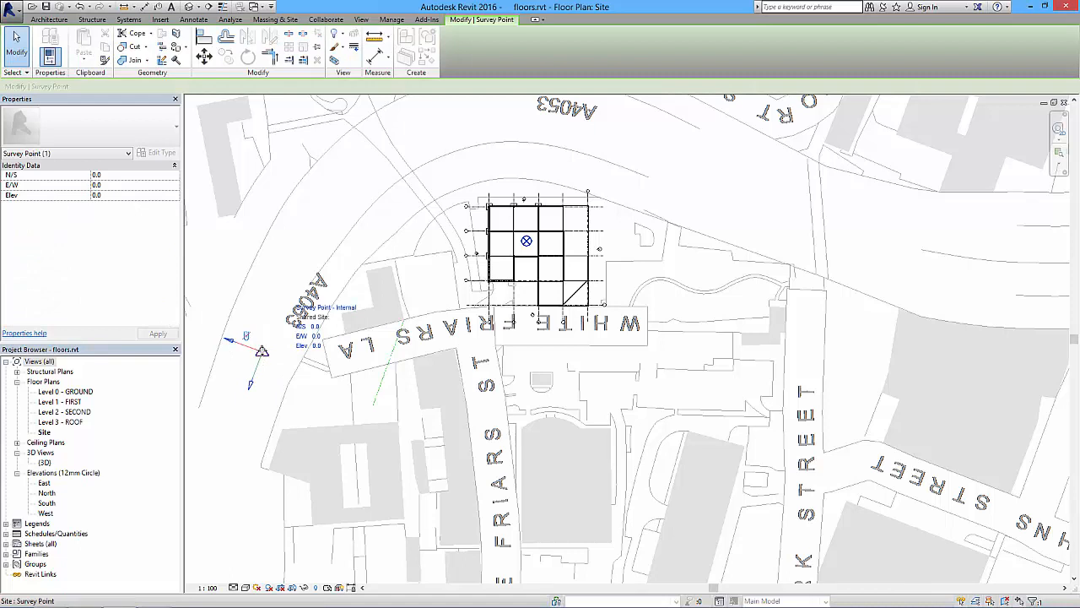
scroll(262, 351, "up", 3)
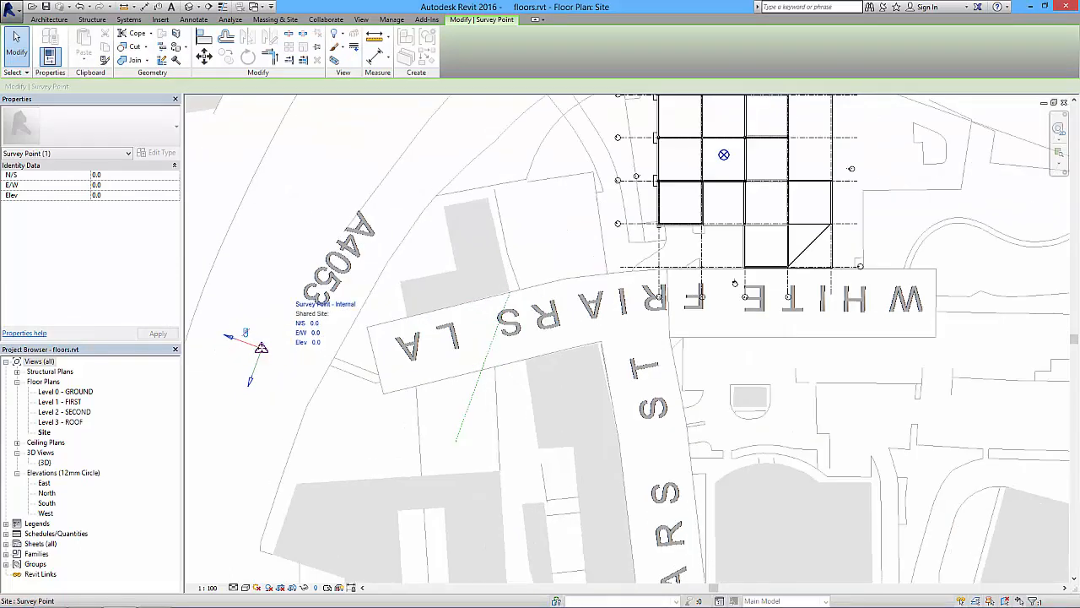
left_click_drag(286, 353, 509, 293)
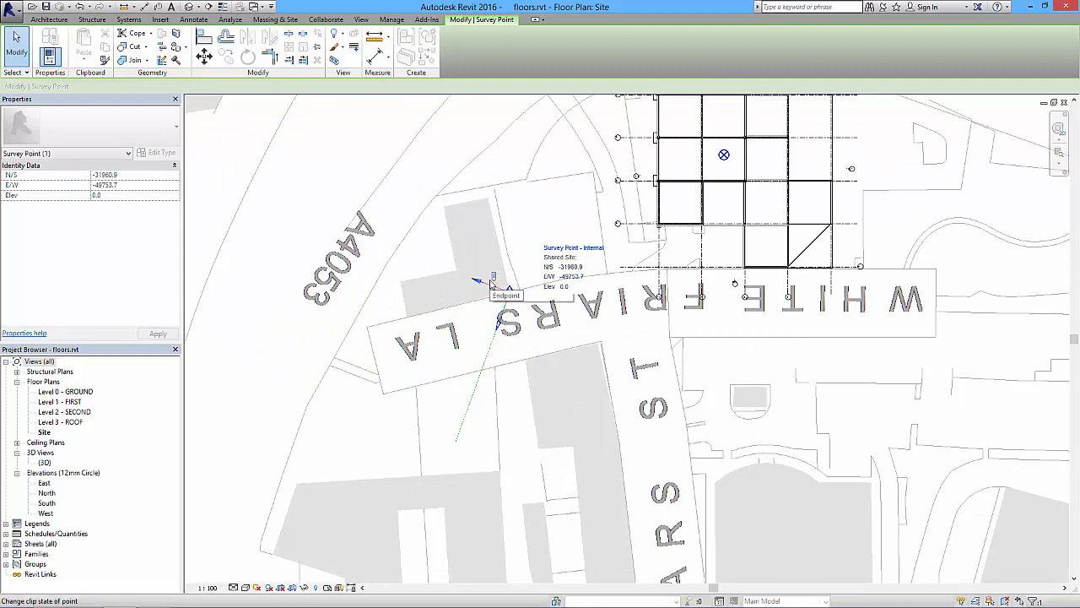
Unclip the project base point and move it to the centre of the corner column where grid A meets the leftmost vertical grid
middle_click_drag(594, 263, 477, 345)
left_click(608, 238)
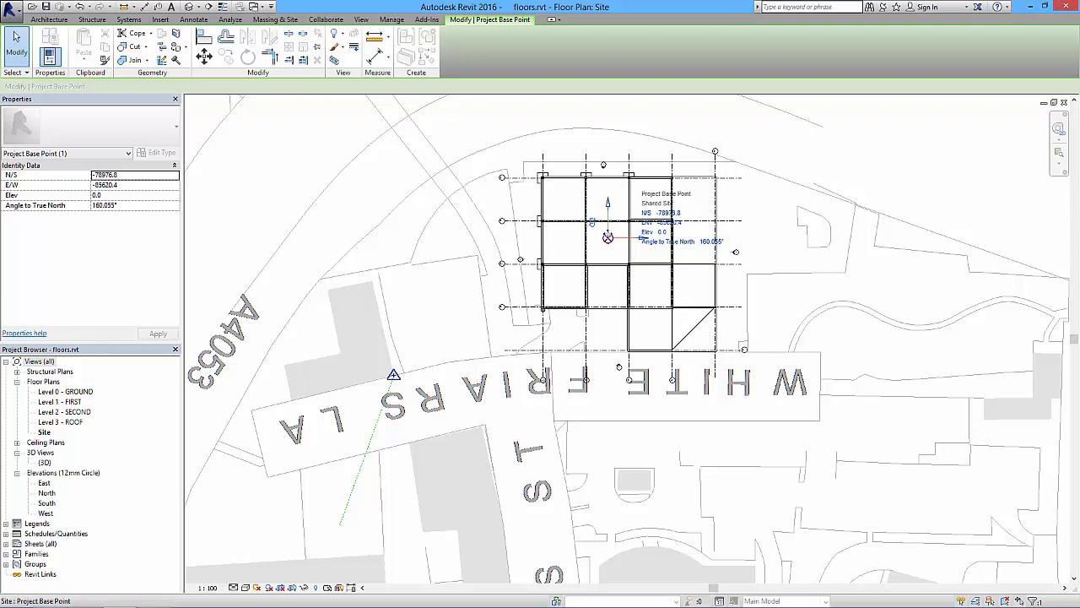
left_click_drag(600, 216, 539, 176)
scroll(540, 175, "up", 3)
scroll(536, 180, "up", 5)
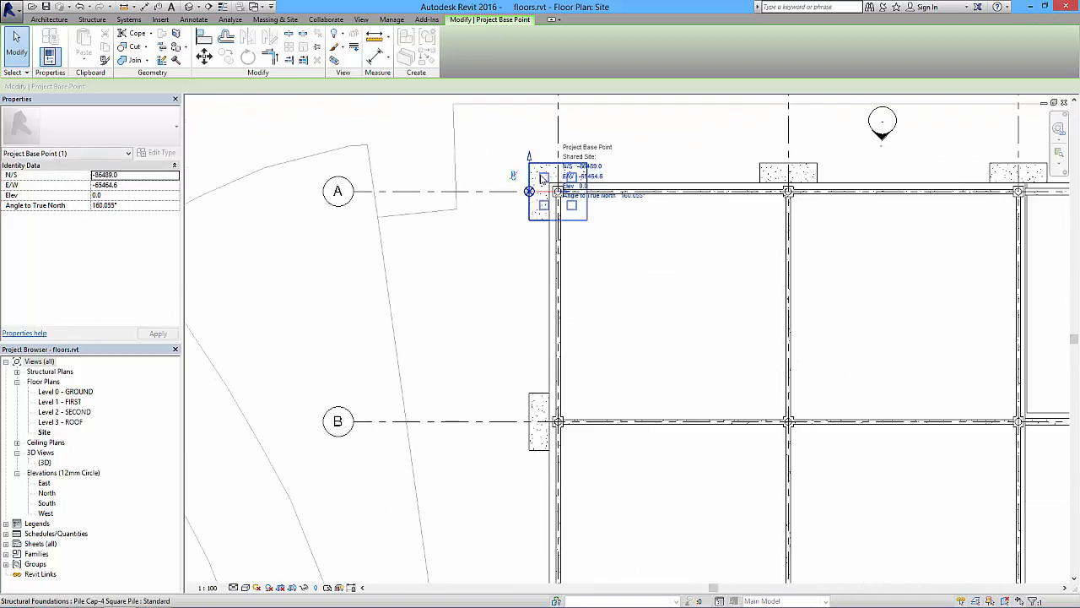
left_click_drag(557, 199, 563, 196)
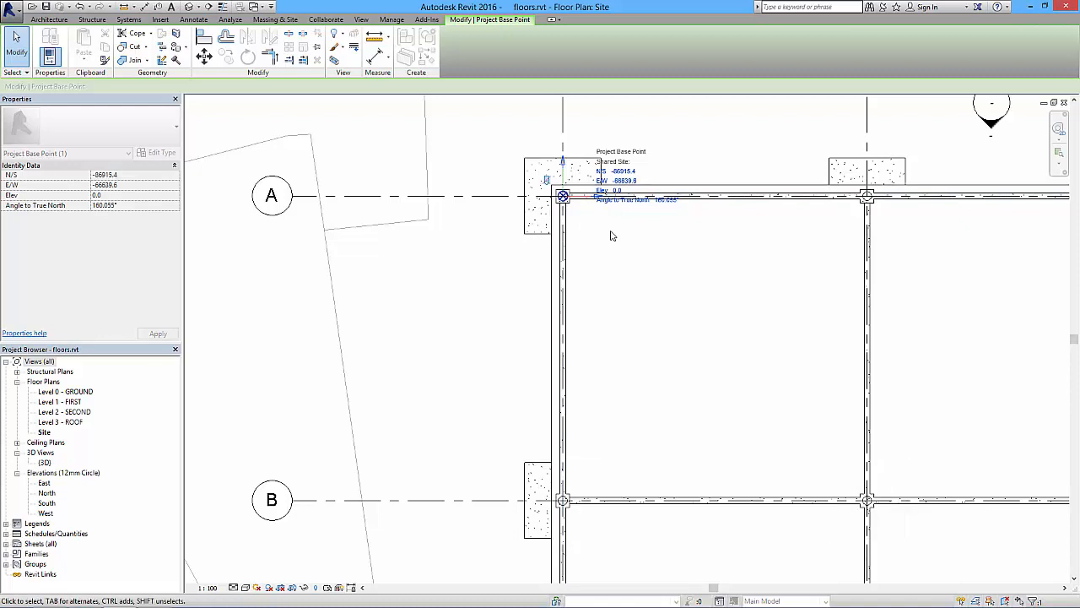
scroll(553, 203, "up", 4)
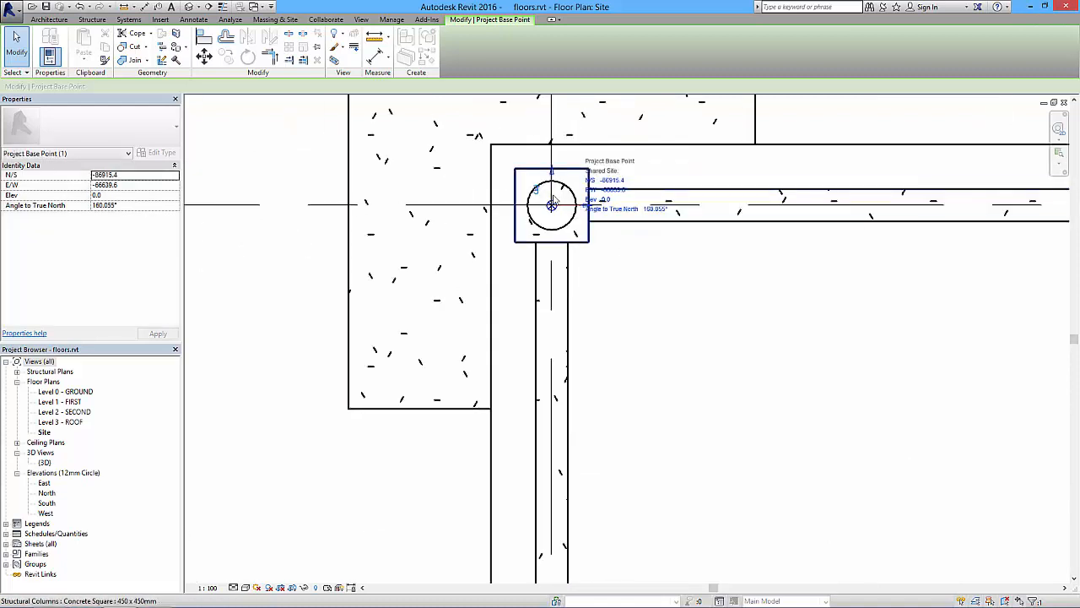
scroll(553, 203, "down", 6)
middle_click_drag(588, 239, 624, 167)
middle_click_drag(531, 333, 594, 205)
key("Escape")
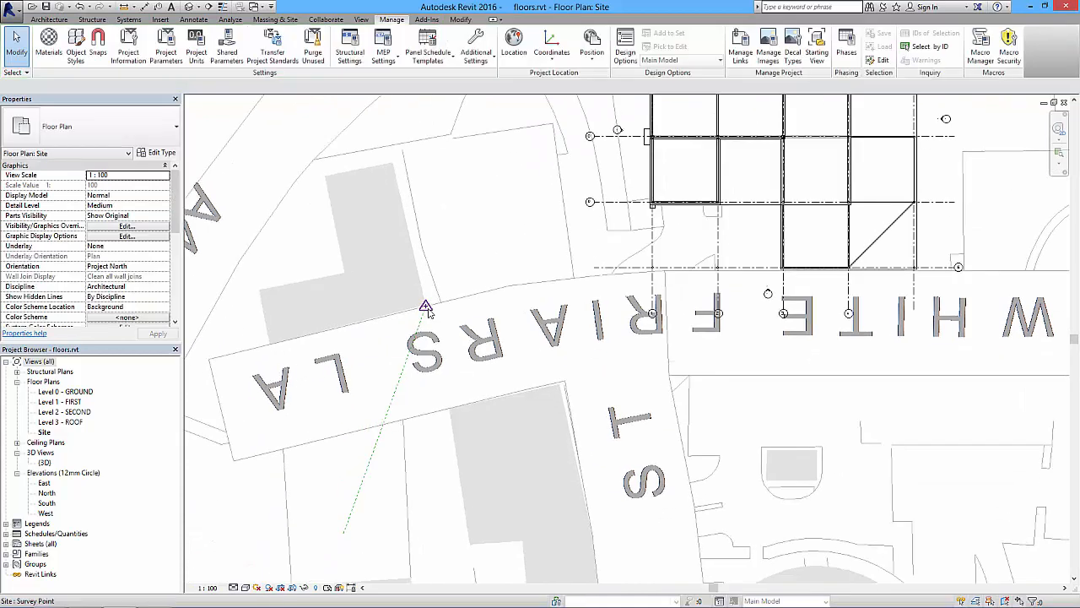
Set the survey point's N/S to 52.4 and E/W to -1.5, taking the coordinates from the pinned location in Google Maps
left_click(425, 305)
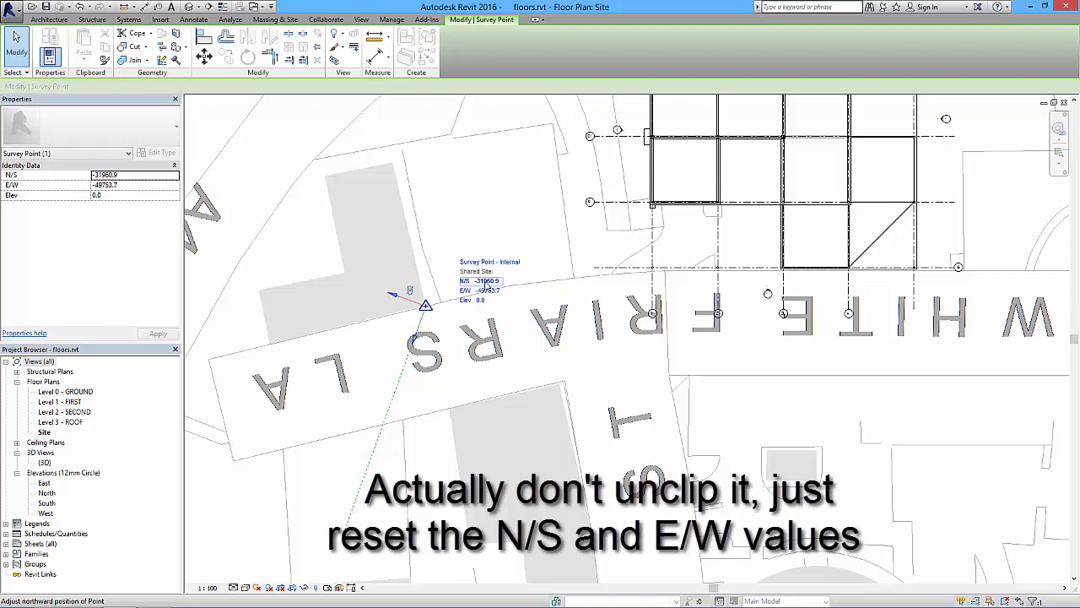
left_click(486, 285)
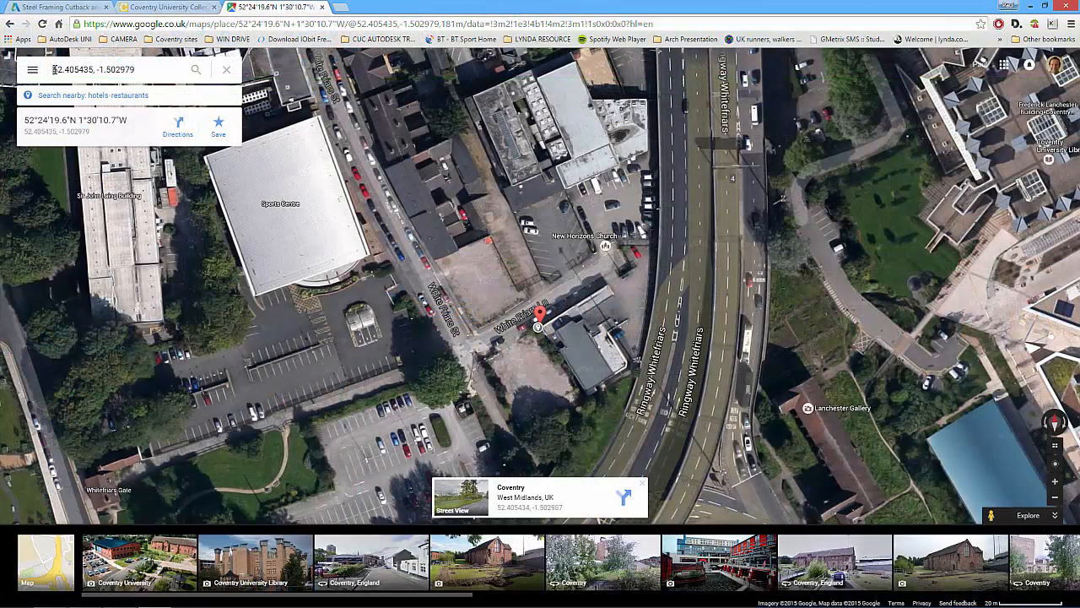
left_click_drag(53, 70, 88, 70)
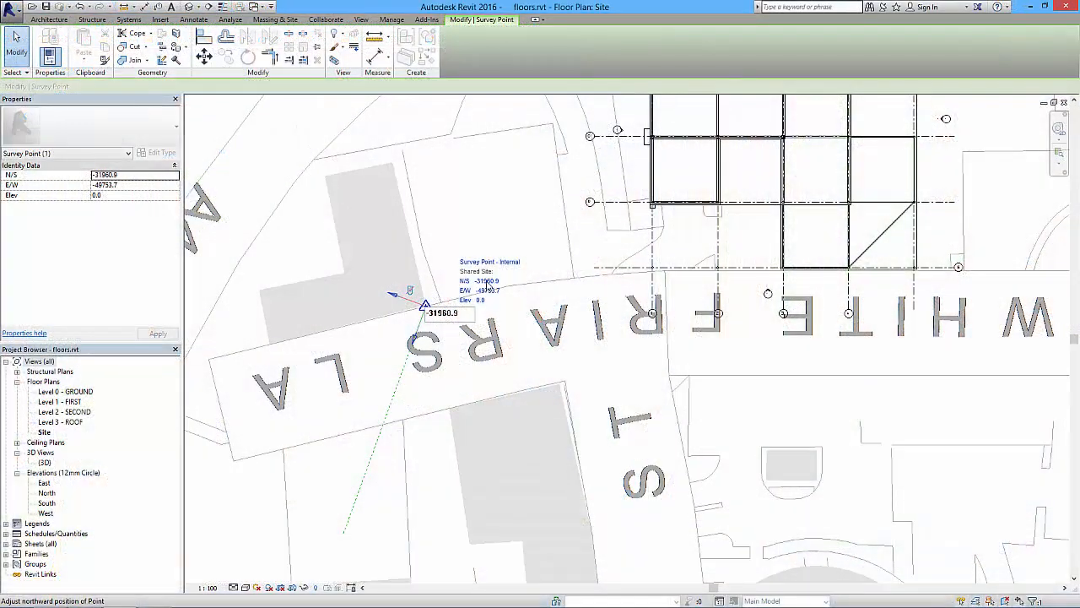
left_click_drag(464, 313, 390, 312)
key("Return")
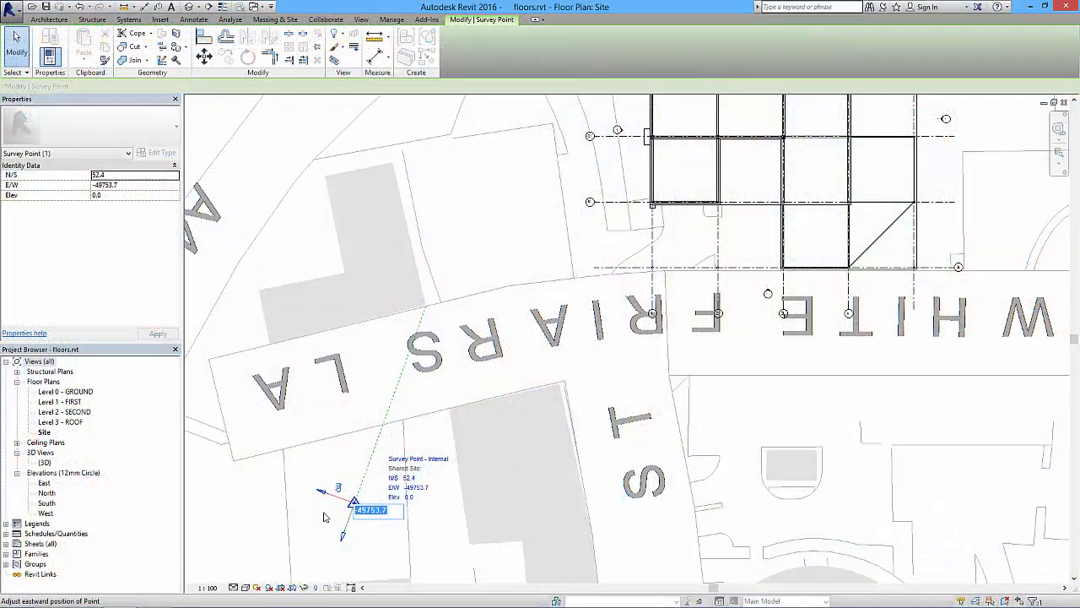
key("Return")
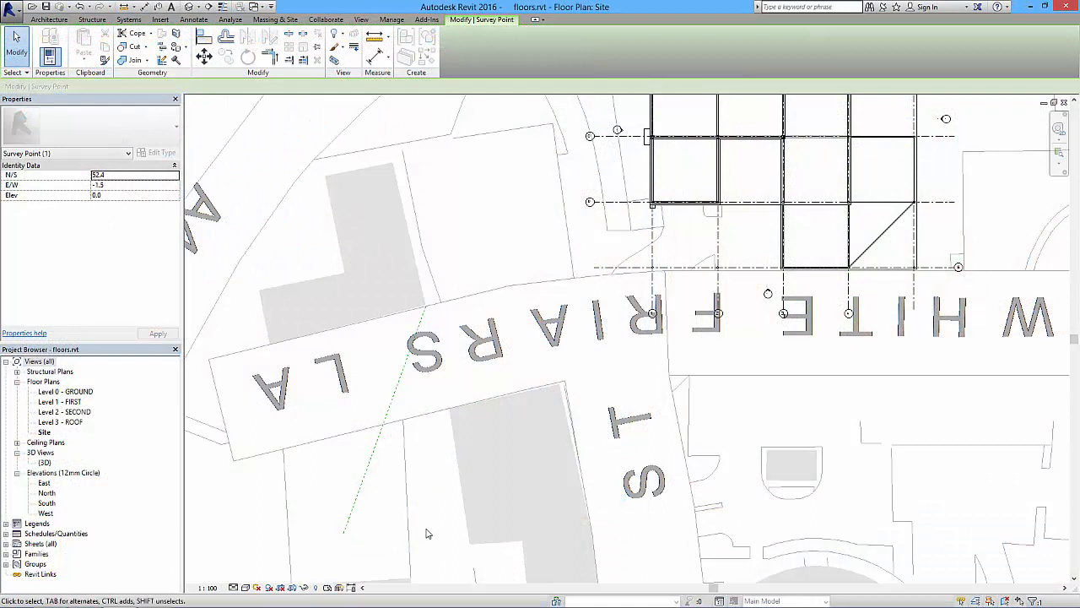
Clip the survey point and move it back to the marker line's end at the building corner beside White Friars Lane
scroll(439, 484, "down", 2)
middle_click_drag(448, 485, 550, 391)
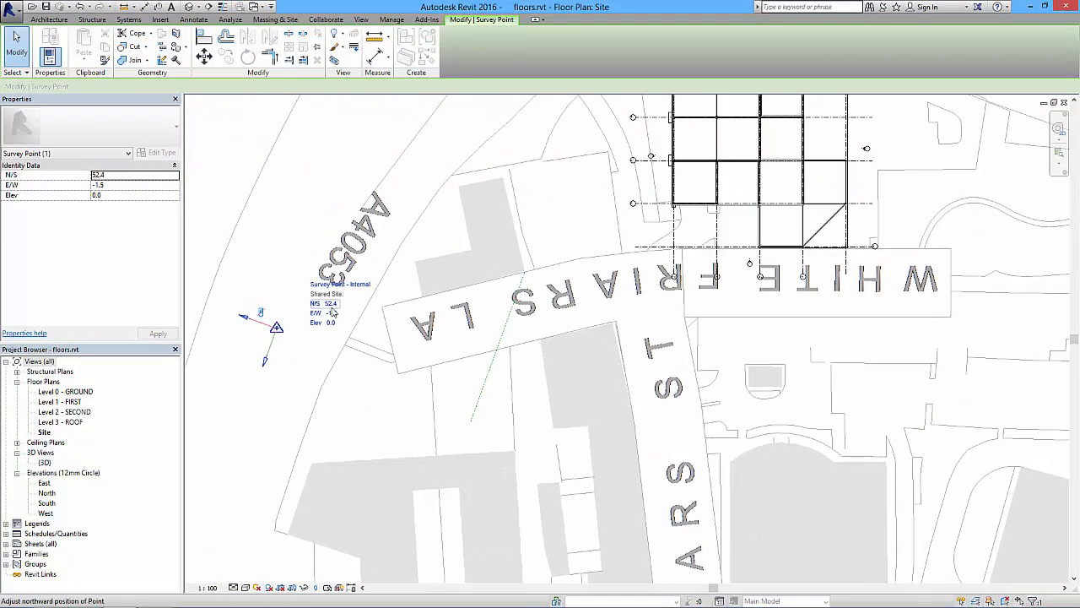
left_click(262, 314)
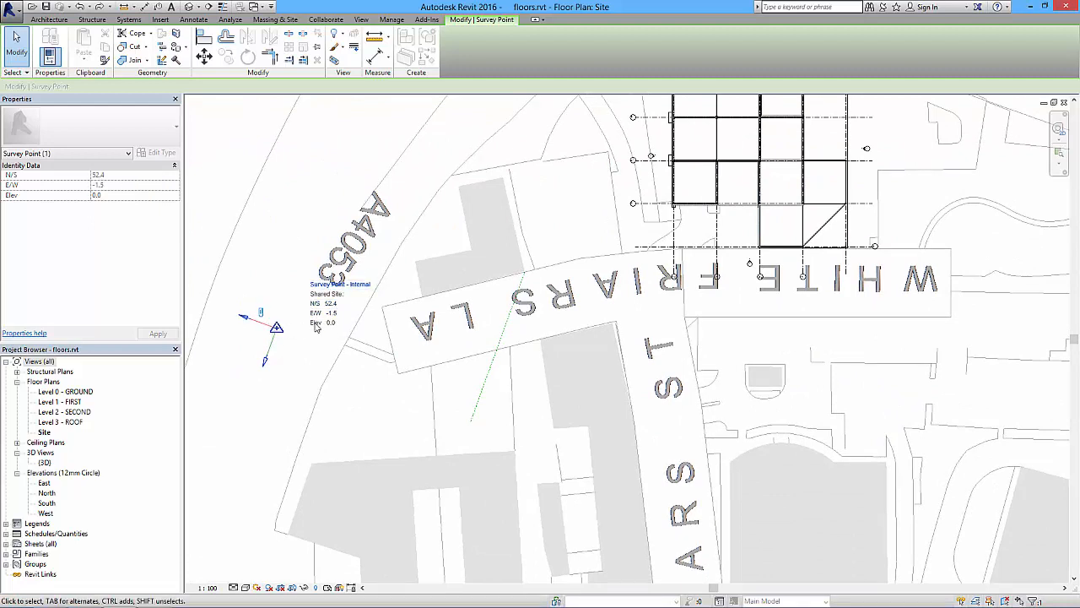
left_click_drag(287, 326, 524, 273)
middle_click_drag(579, 314, 470, 402)
left_click(389, 187)
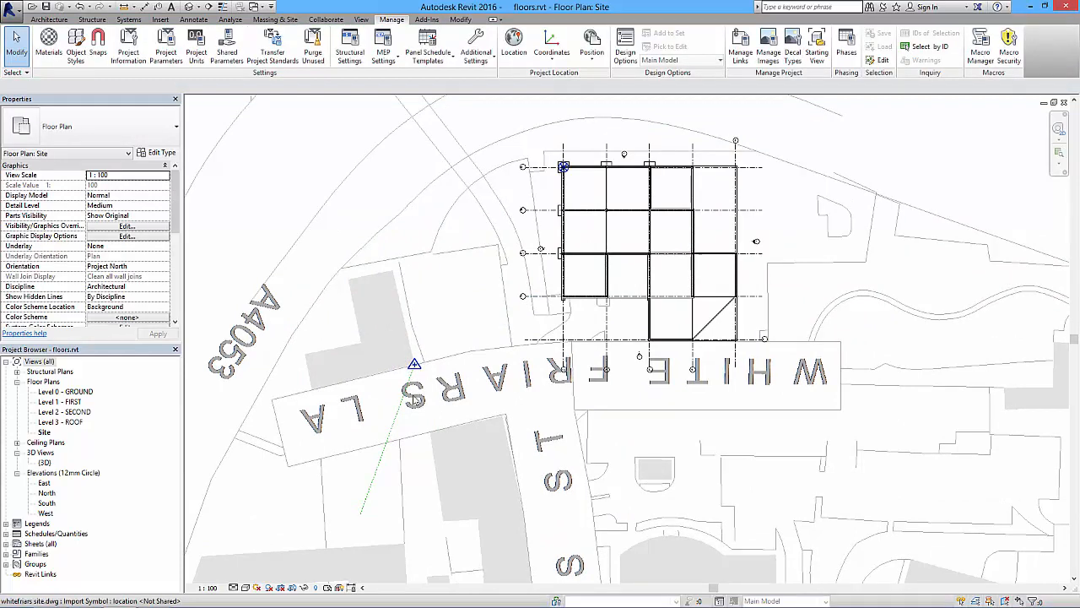
left_click(416, 367)
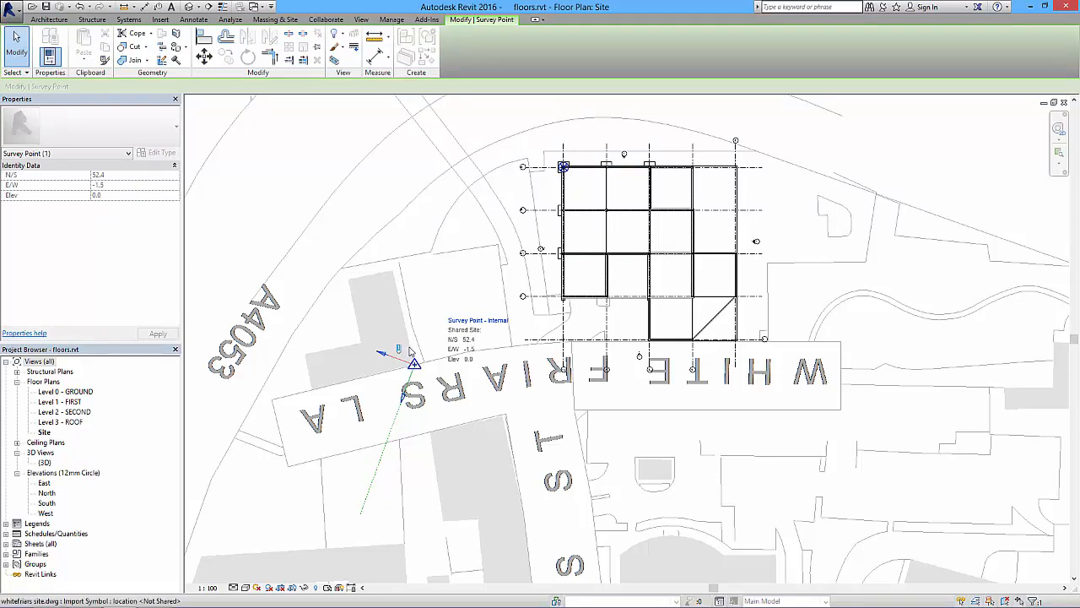
Delete the north marker model line starting at the survey point
left_click(393, 430)
key("Delete")
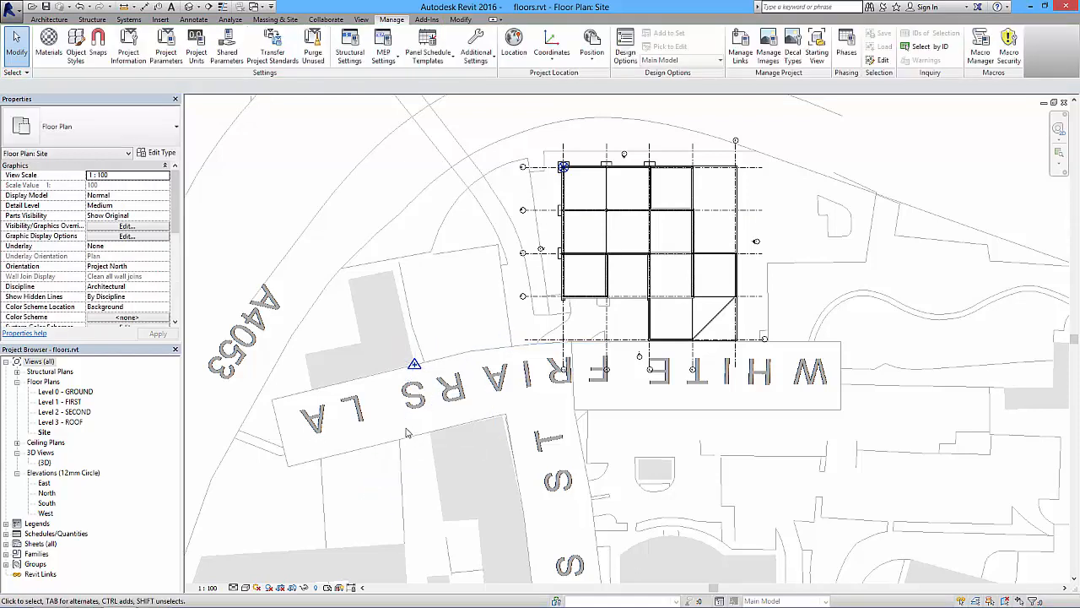
middle_click_drag(583, 325, 518, 367)
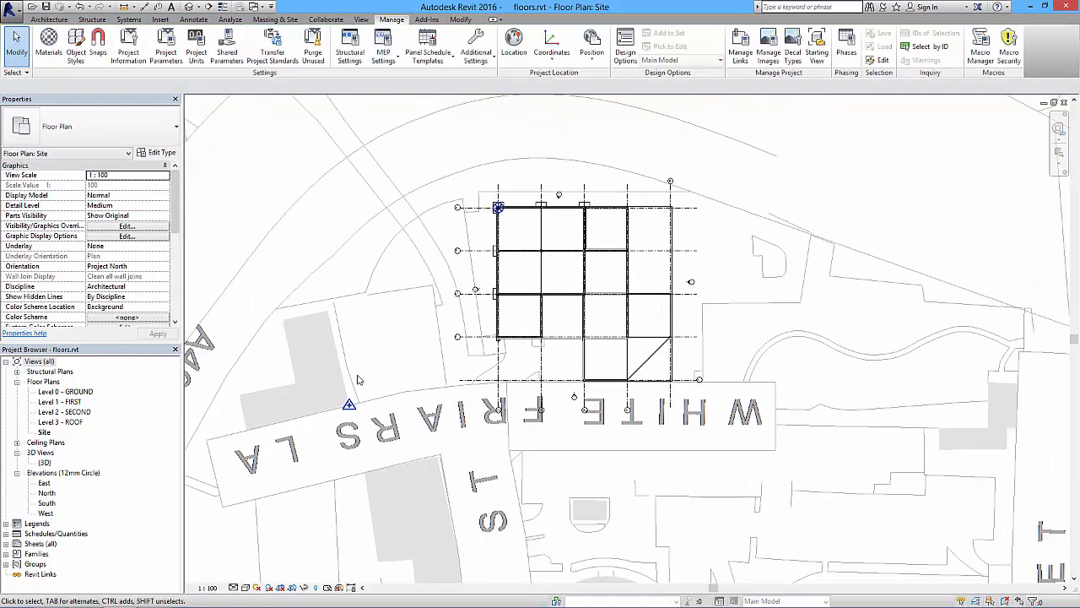